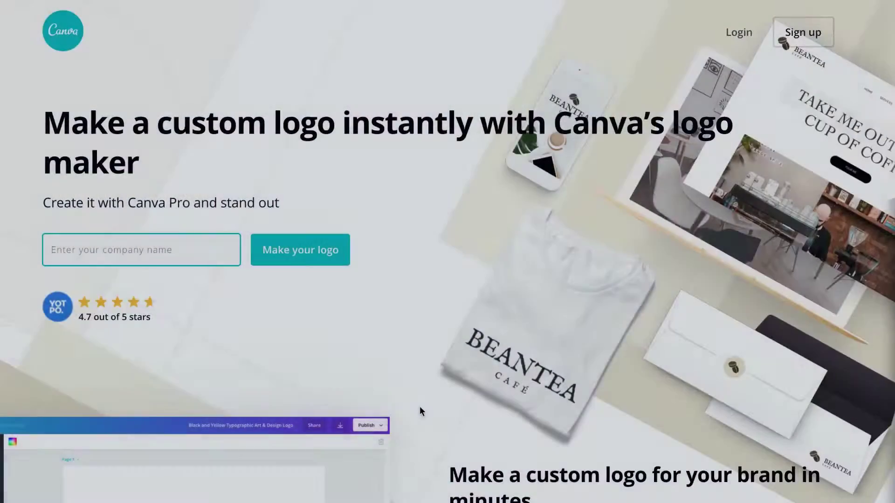
Step: Shrink the Skye Bloom logo group on its black page by dragging a corner handle
scroll(420, 406, "down", 2)
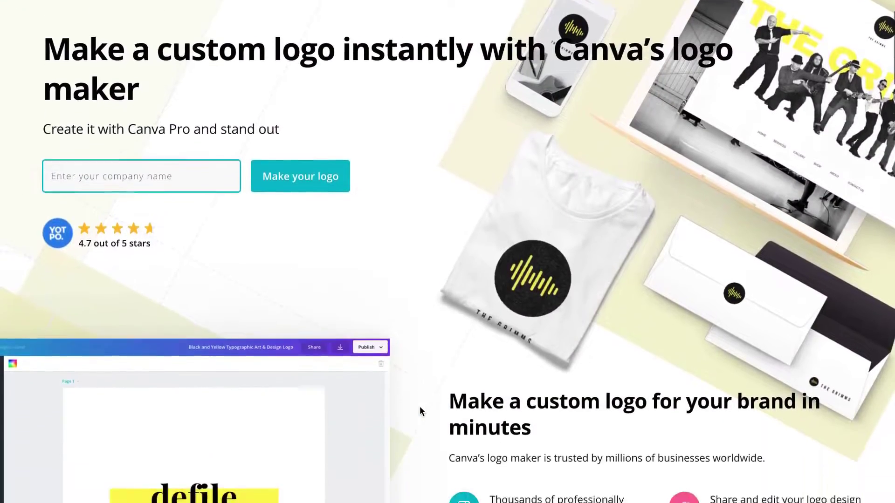
scroll(419, 406, "down", 4)
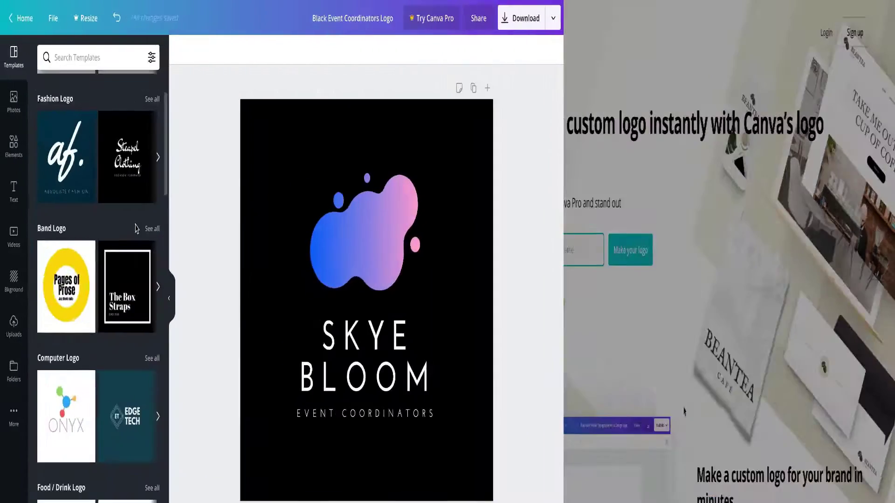
scroll(217, 229, "down", 4)
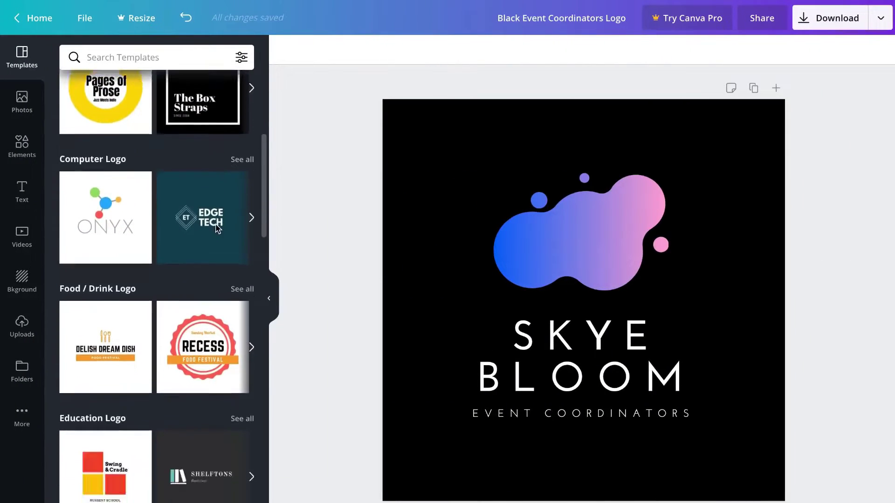
scroll(217, 228, "down", 4)
left_click(533, 239)
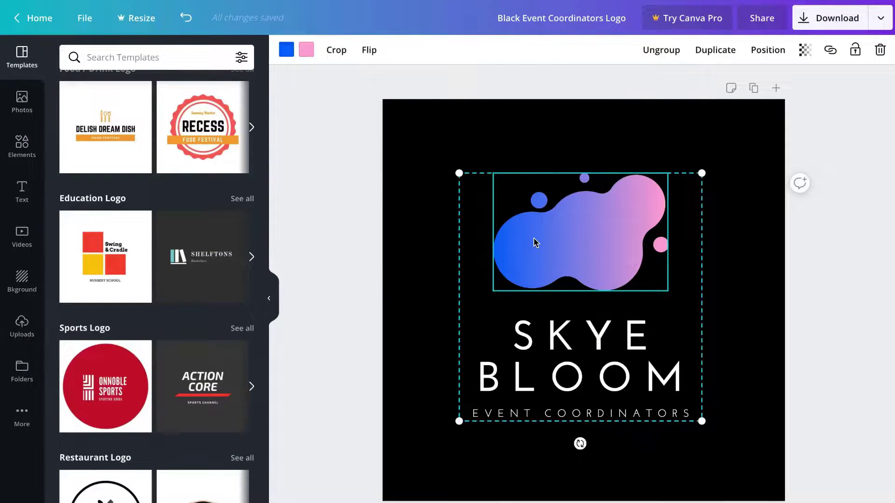
left_click(532, 343)
left_click_drag(459, 421, 483, 383)
Step: Select the gradient blob shape in the logo, then scroll further down the page
left_click(552, 265)
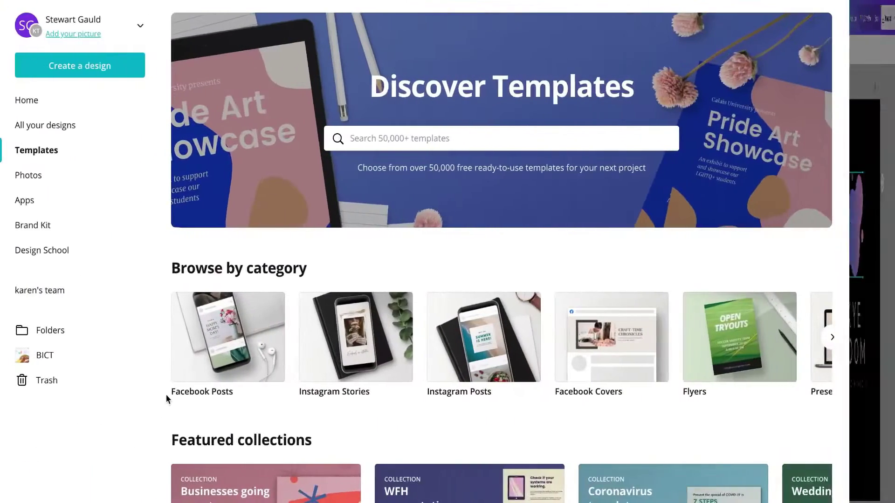
scroll(175, 394, "down", 5)
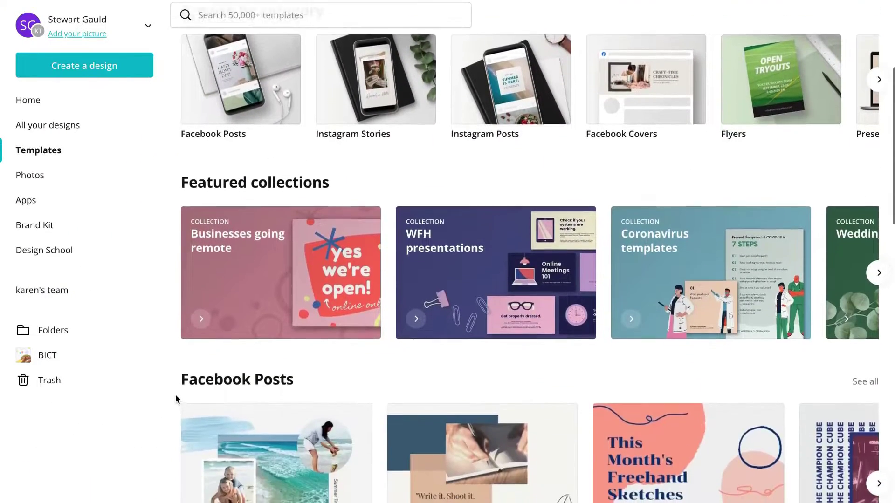
scroll(175, 394, "down", 10)
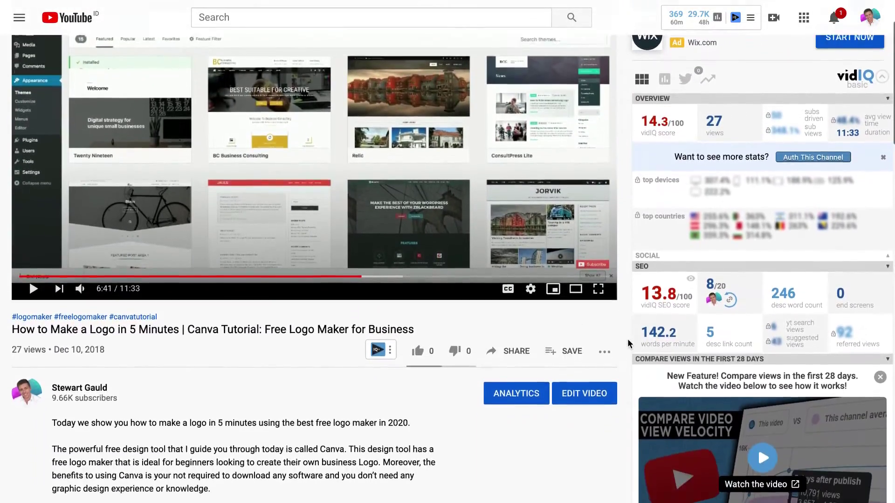
scroll(627, 344, "down", 2)
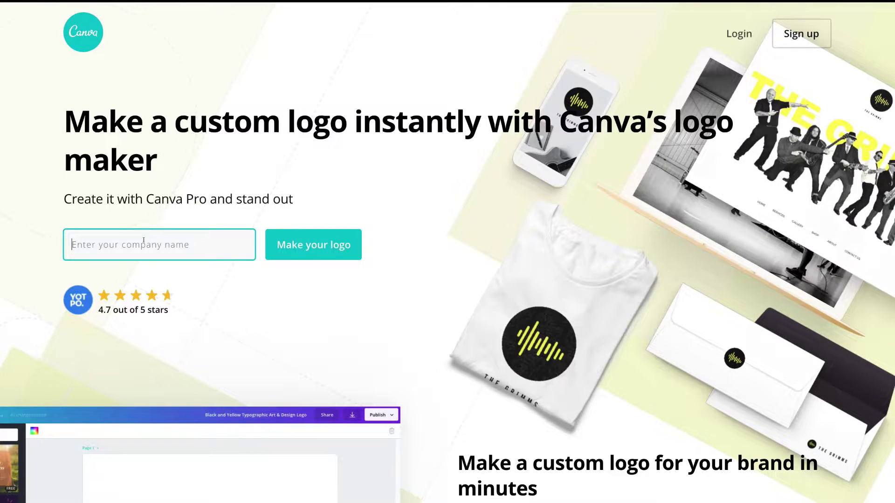
Step: Enter 'Syndeo Media' as the company name and generate logo ideas
type("Syndeo Media")
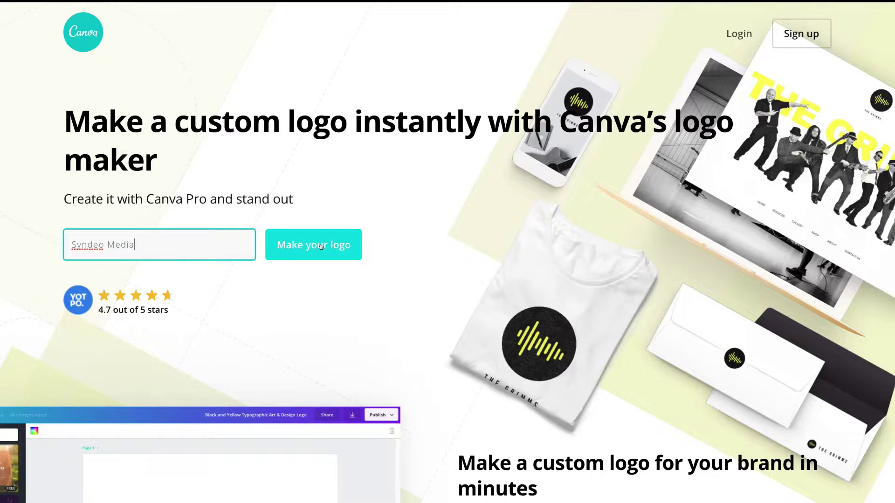
left_click(320, 246)
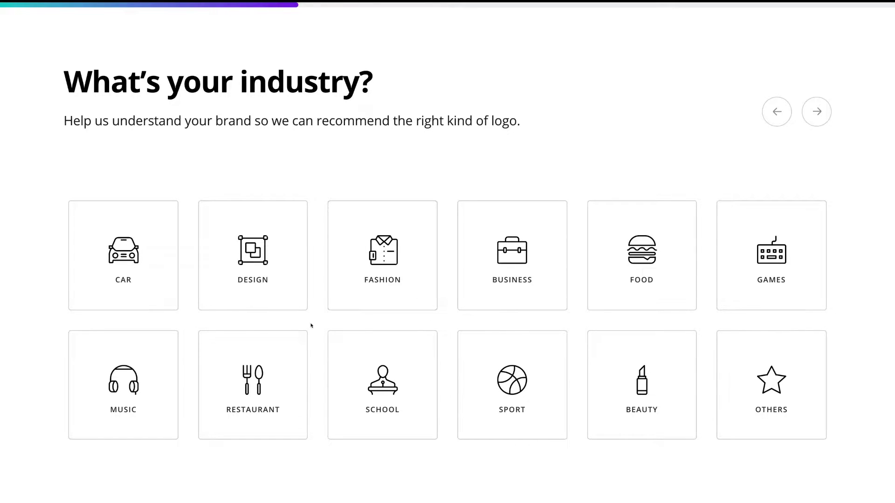
Step: Pick Design as the business industry
left_click(278, 288)
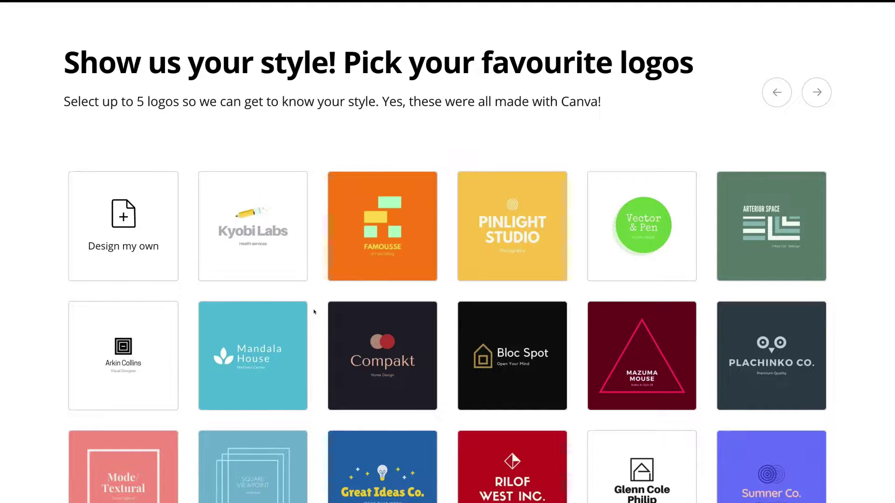
Step: Tick Mandala House, Compakt, Famousse, Vector & Pen and Chez Isabella as favourite logos
left_click(290, 337)
left_click(396, 336)
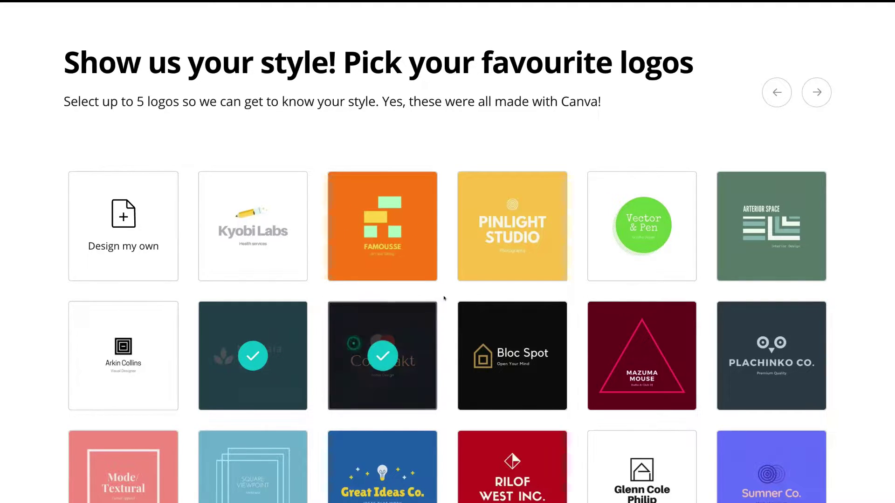
left_click(406, 248)
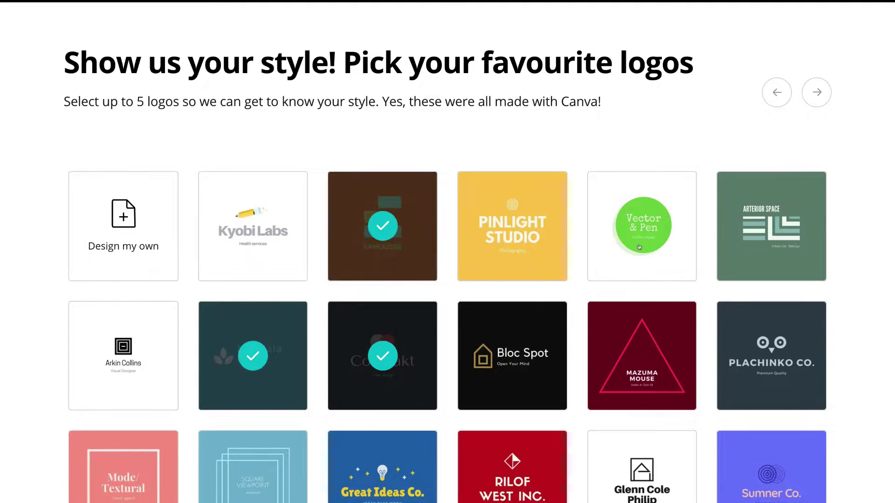
left_click(654, 247)
scroll(576, 383, "down", 2)
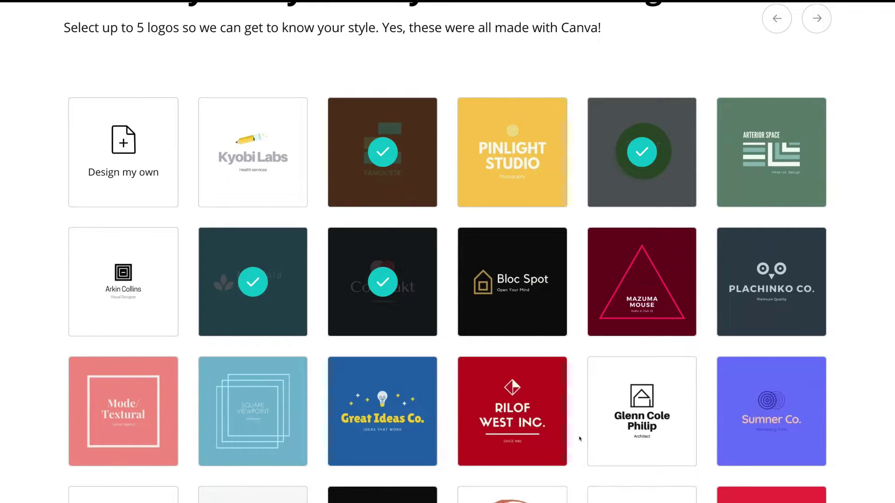
scroll(580, 439, "down", 2)
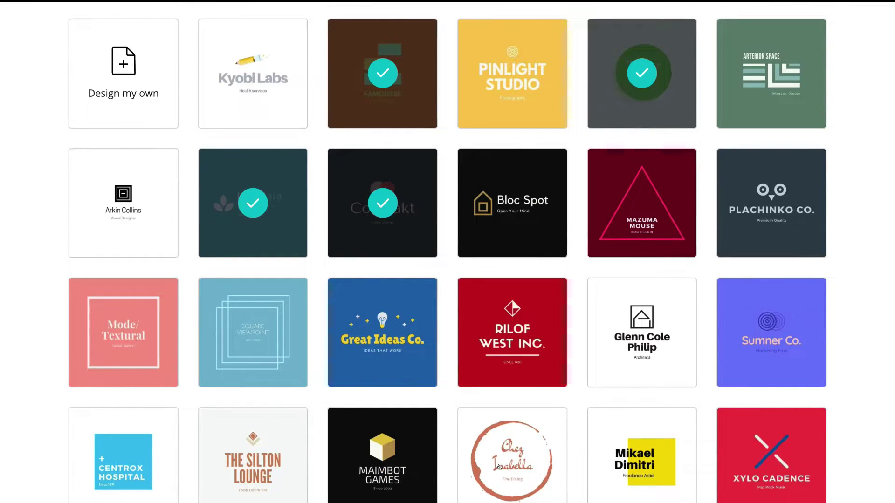
left_click(499, 466)
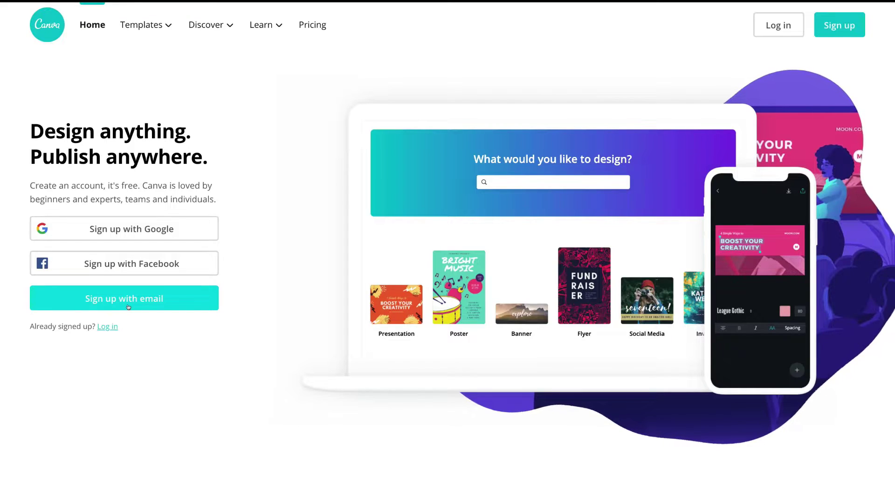
Step: Sign up with Google, entering the account e-mail address and the account password
left_click(140, 227)
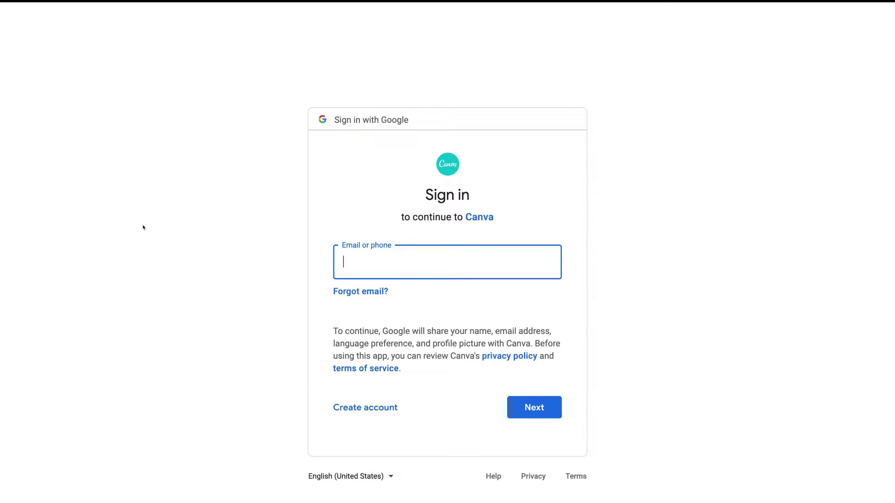
left_click(512, 409)
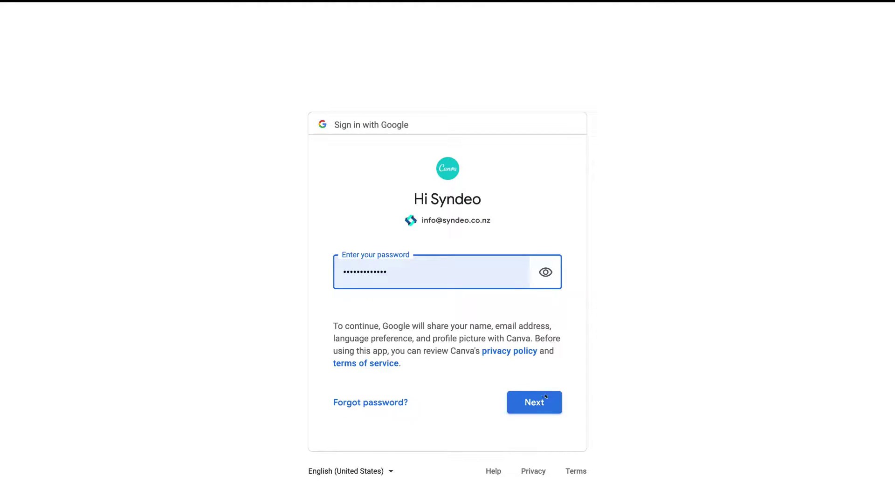
key("Return")
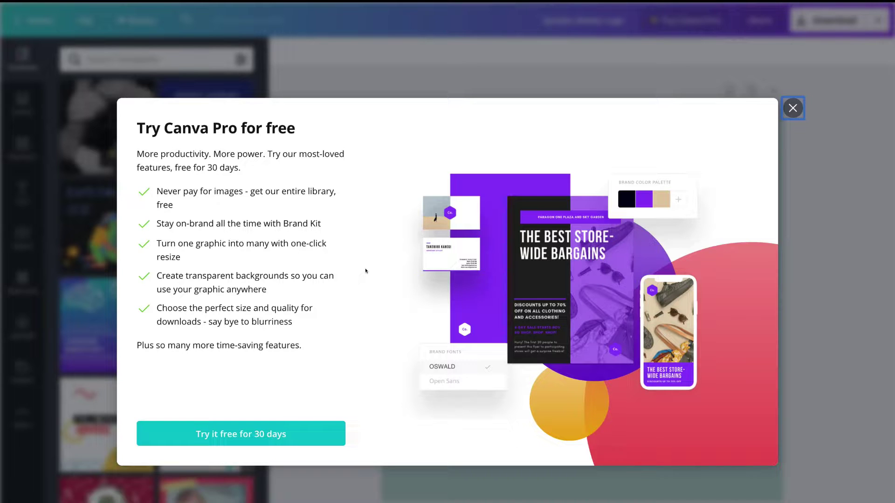
Step: Dismiss the Try Canva Pro free-trial offer to reveal the Syndeo Media logo design
left_click(792, 108)
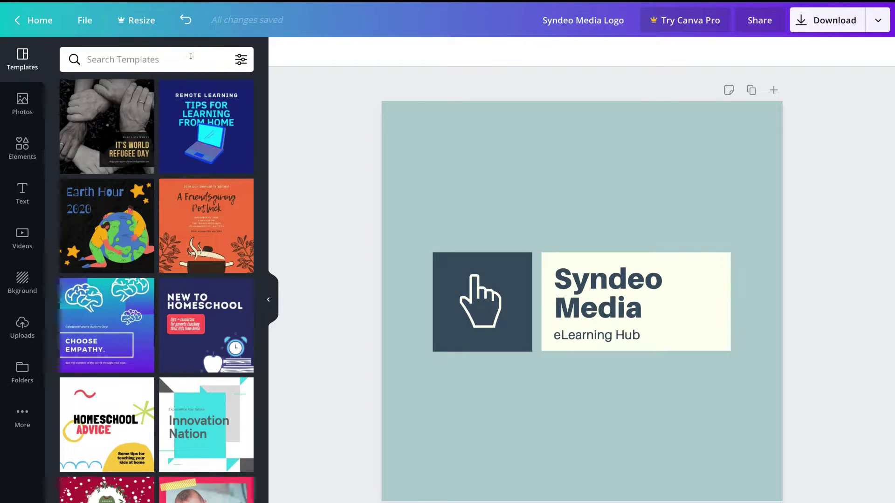
Step: Search templates for 'logo' and apply the Vector & Pen template
type("logo")
key("Return")
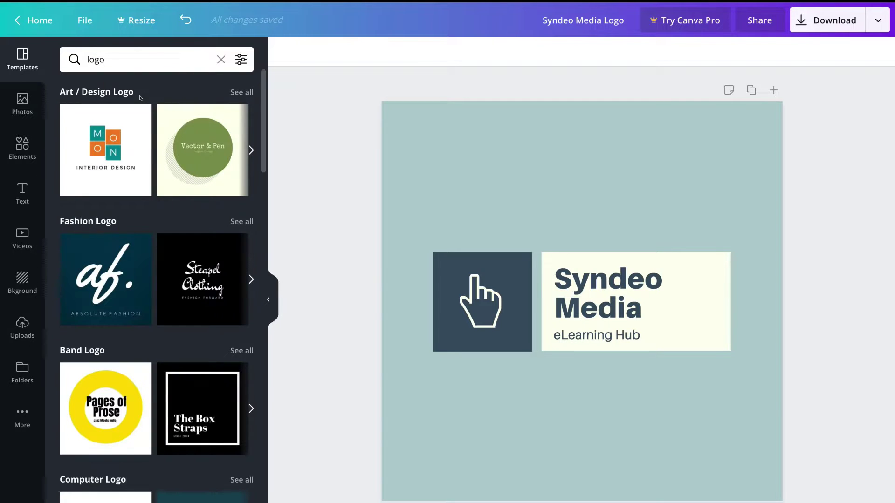
scroll(120, 153, "down", 2)
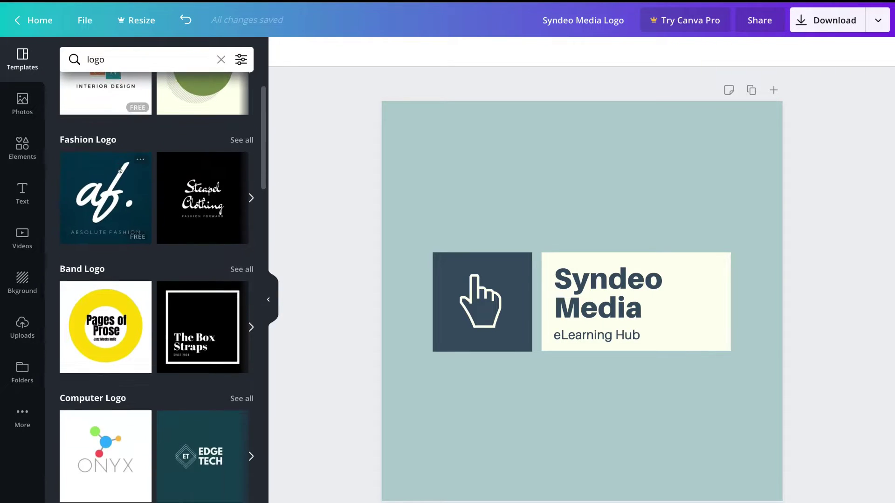
scroll(119, 171, "up", 2)
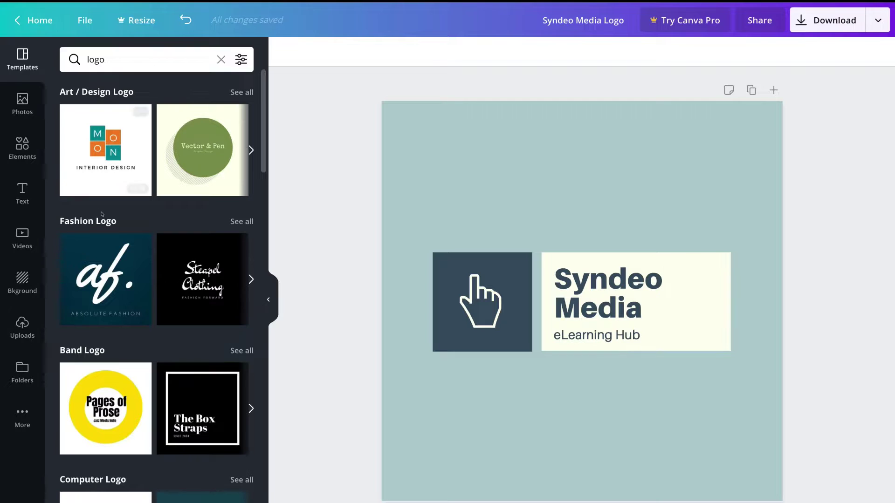
left_click(192, 131)
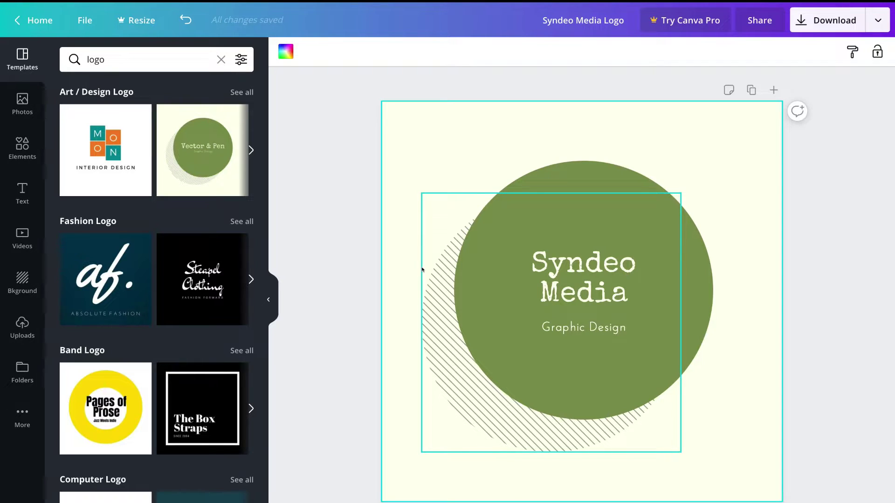
Step: Resize the hatched circle to 306 by 306 and shrink the green circle slightly
left_click(440, 372)
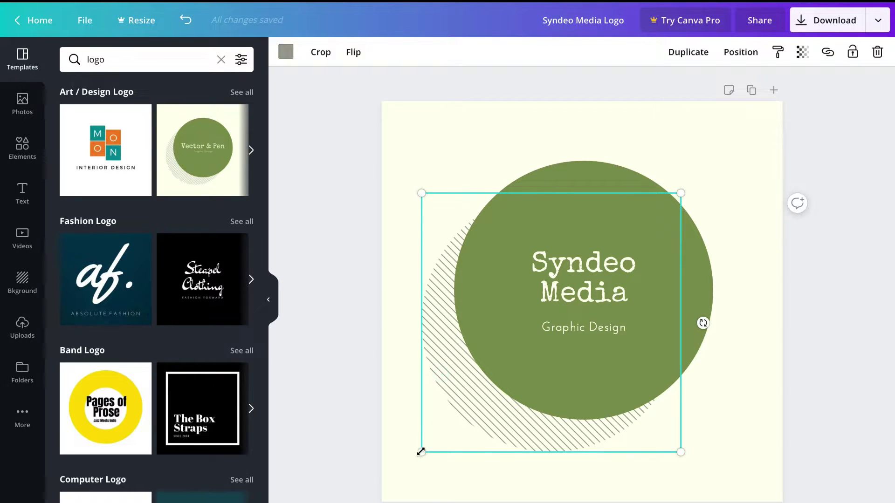
mouse_move(421, 452)
left_mouse_down()
mouse_move(407, 471)
mouse_move(436, 436)
left_mouse_up()
left_click(561, 165)
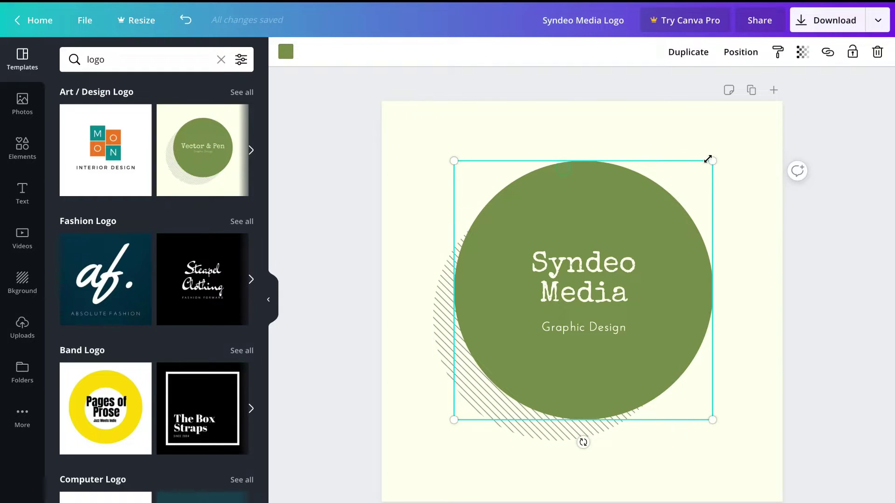
left_click_drag(707, 159, 704, 161)
Step: Change the 'Graphic Design' tagline to 'Digital Marketing Agency' and select the Syndeo Media text group
double_click(606, 327)
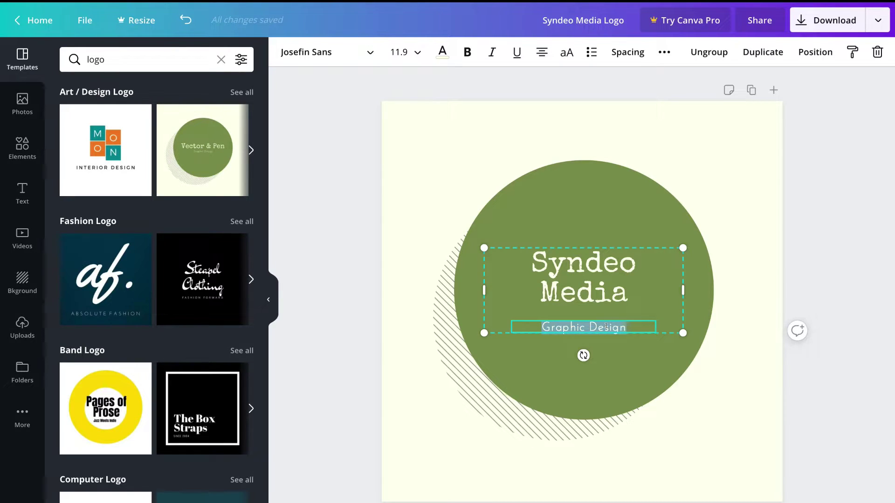
type("Digital Marketing Agency")
left_click(745, 342)
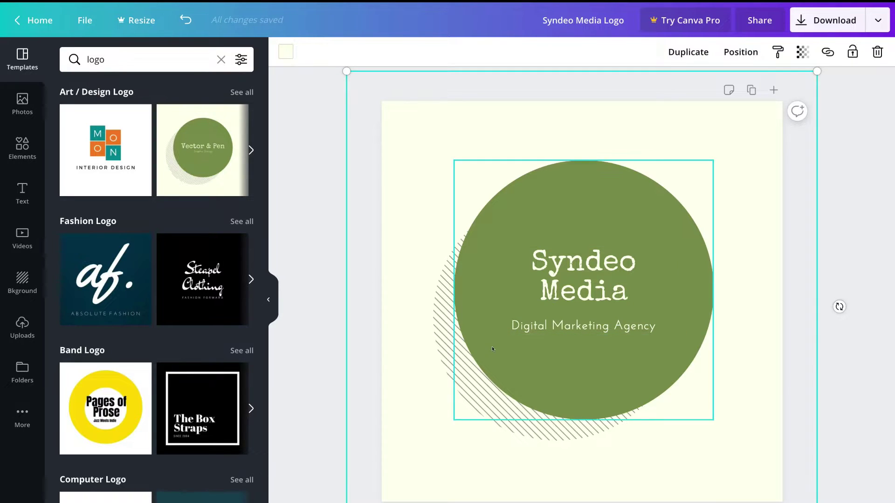
left_click(568, 363)
left_click(587, 322)
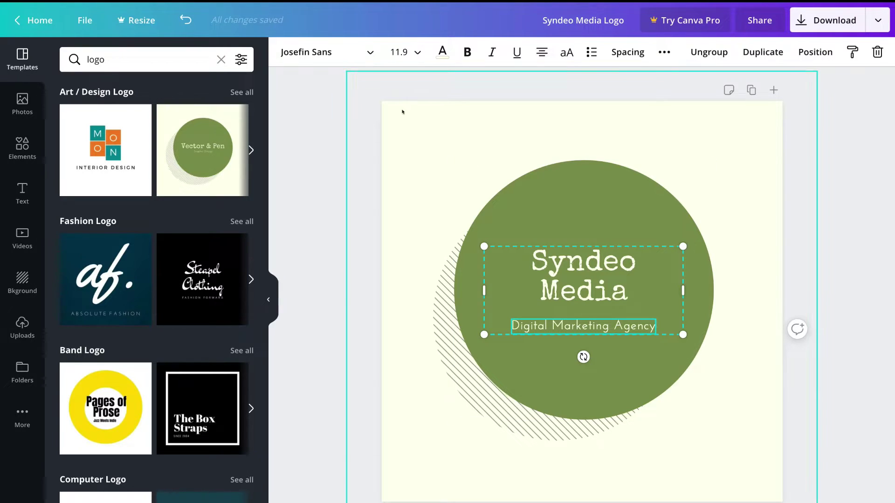
Step: Set the tagline font to Gagalin and look over the font size and colour options
left_click(368, 52)
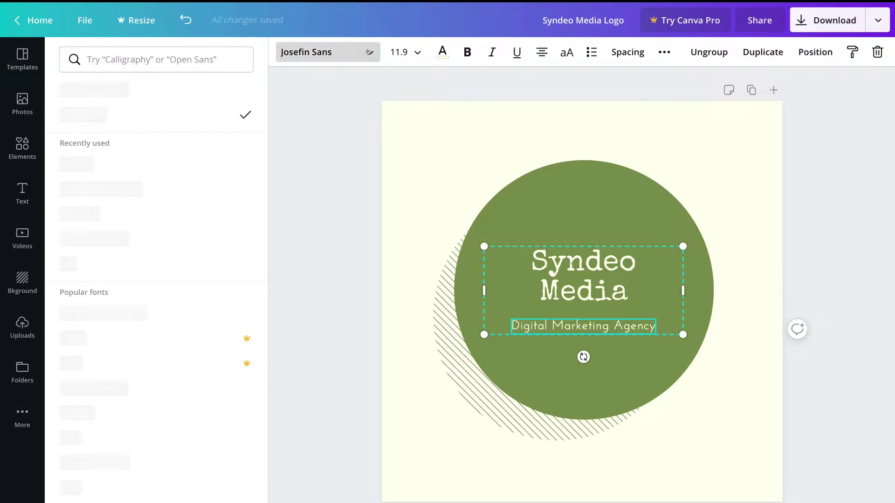
left_click(134, 168)
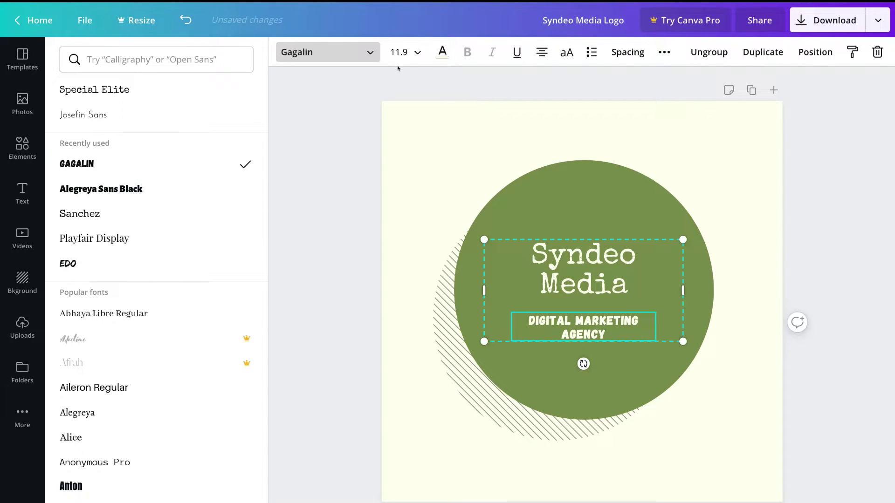
left_click(401, 52)
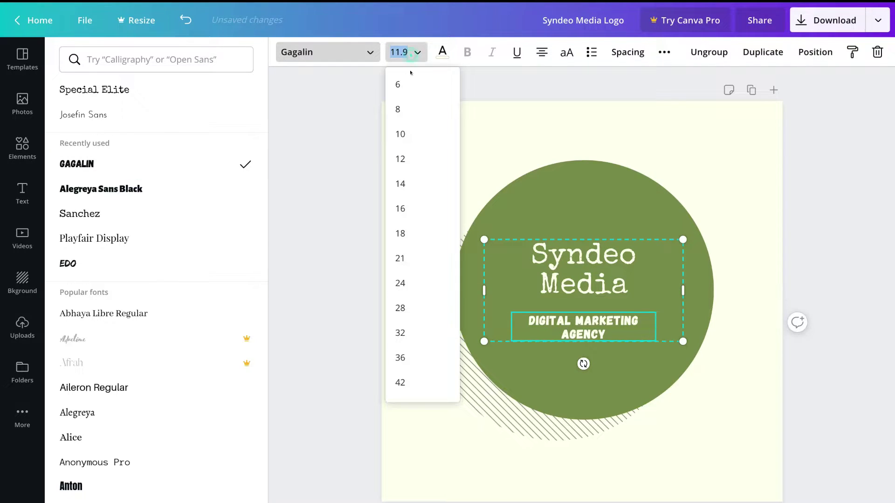
left_click(440, 53)
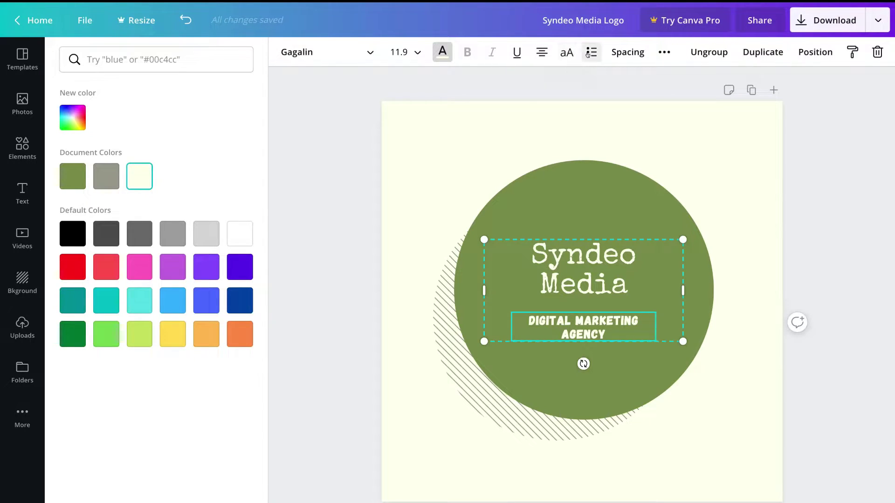
Step: Try a lower transparency on the Syndeo Media text group, then return it to full opacity
left_click(661, 52)
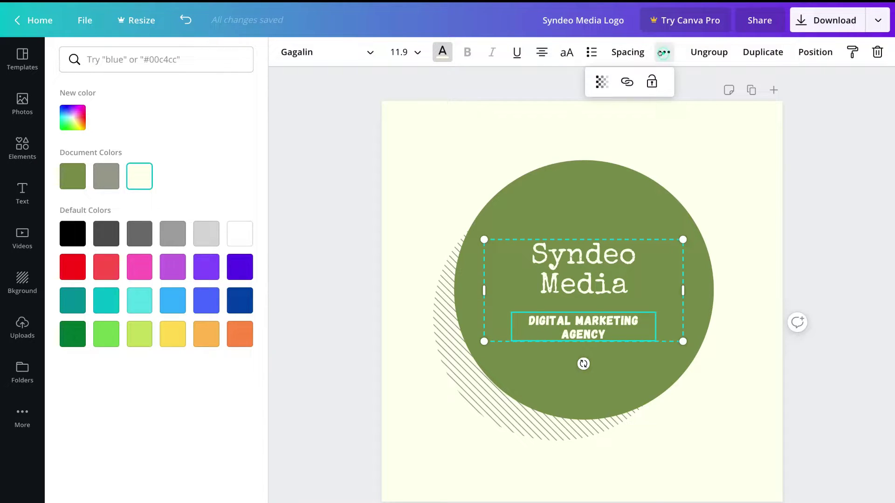
left_click(601, 82)
left_click_drag(560, 114, 561, 114)
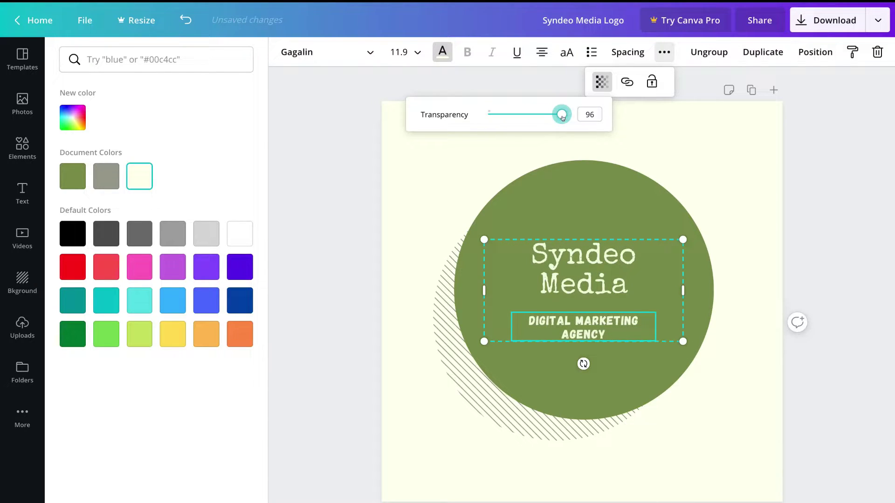
left_click(643, 113)
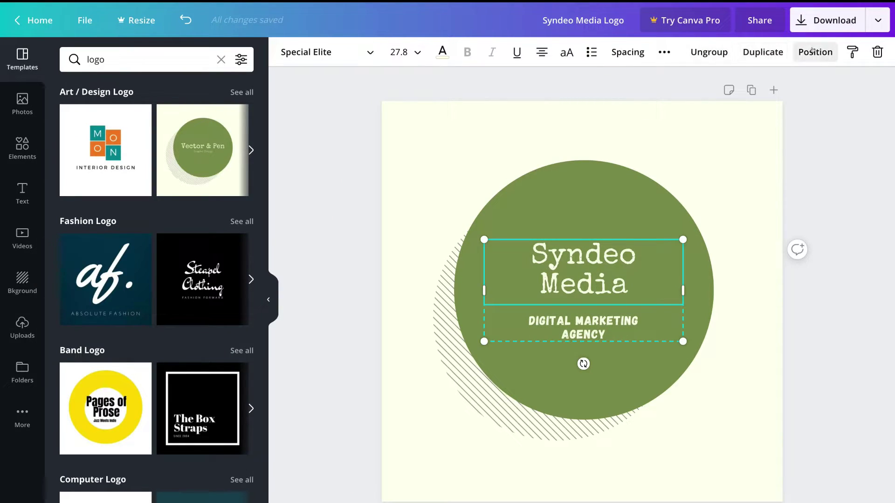
left_click(811, 51)
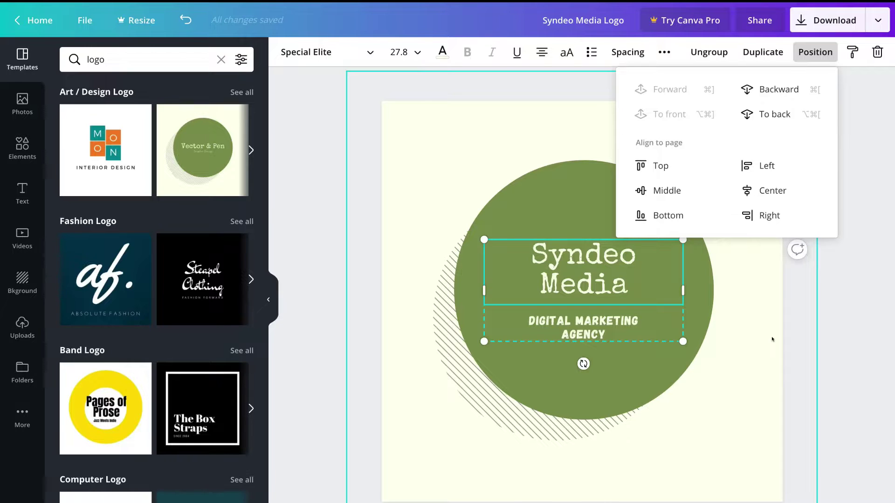
left_click(771, 339)
scroll(119, 260, "down", 1)
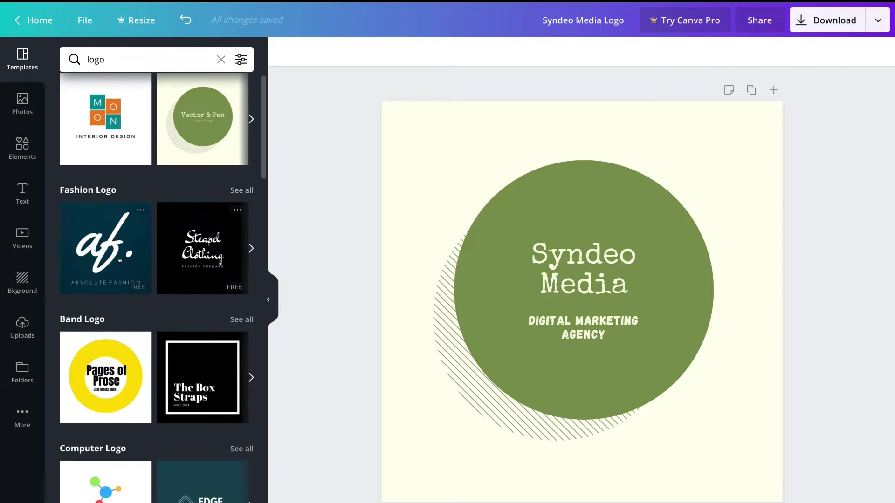
Step: Apply the yellow-circle Pages of Prose template, duplicate the page, and give page 2 The Box Straps
left_click(119, 260)
scroll(96, 299, "down", 2)
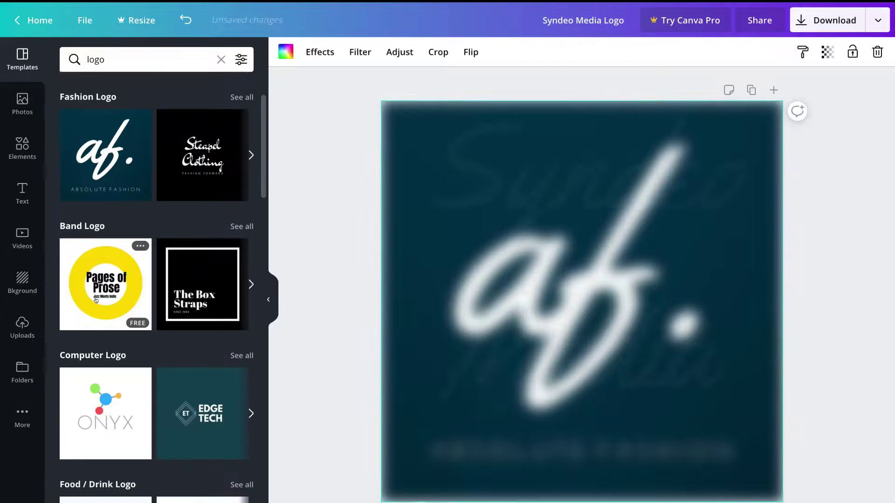
left_click(96, 300)
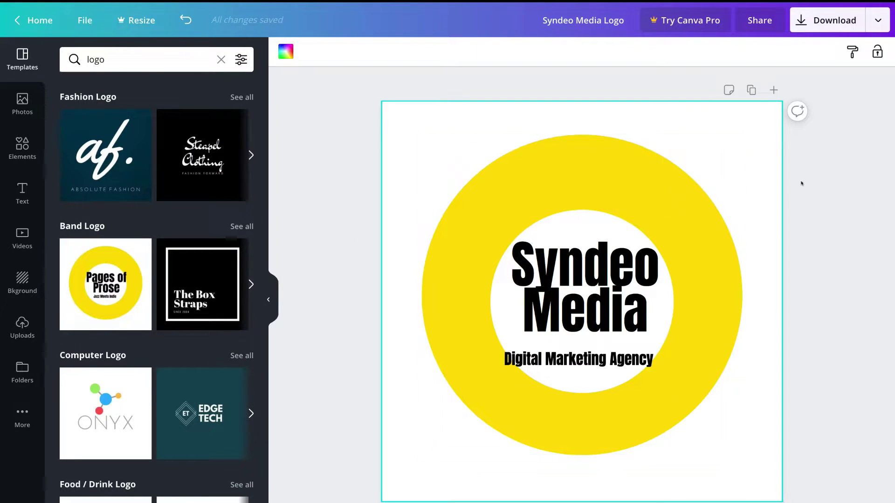
left_click(752, 90)
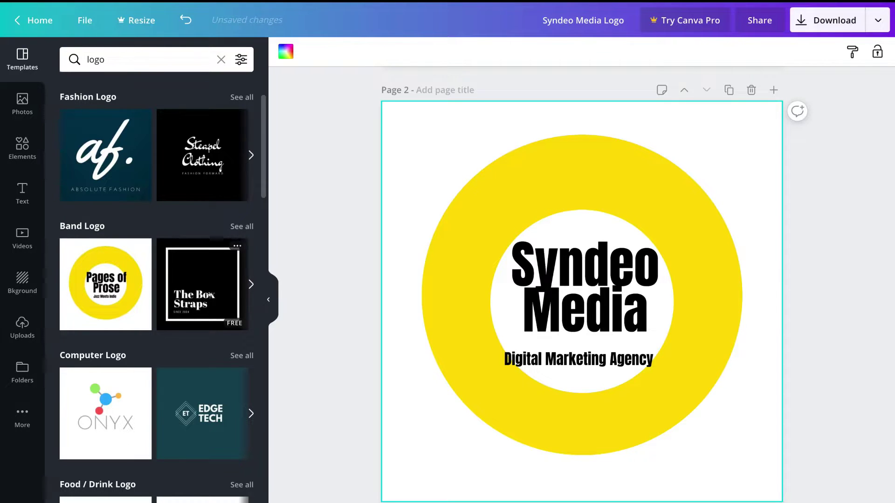
left_click(205, 286)
left_click(672, 260)
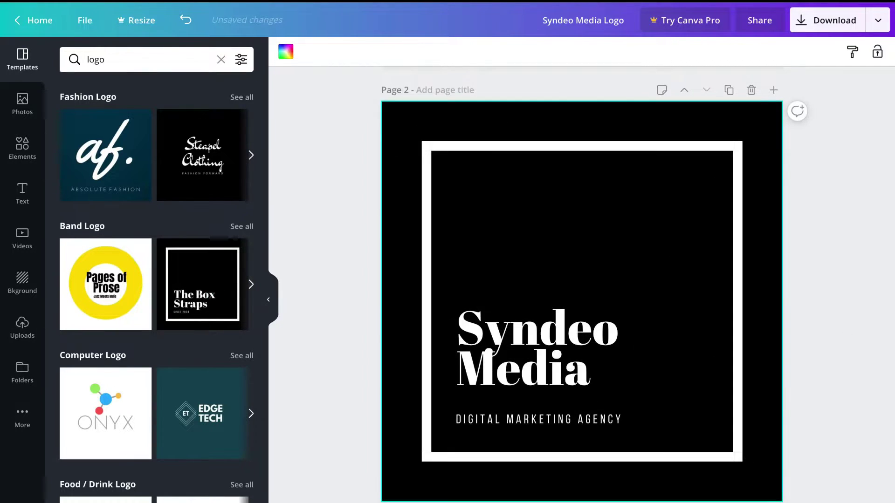
Step: Set the zoom to 75% and scroll to view both logo pages
left_click(803, 485)
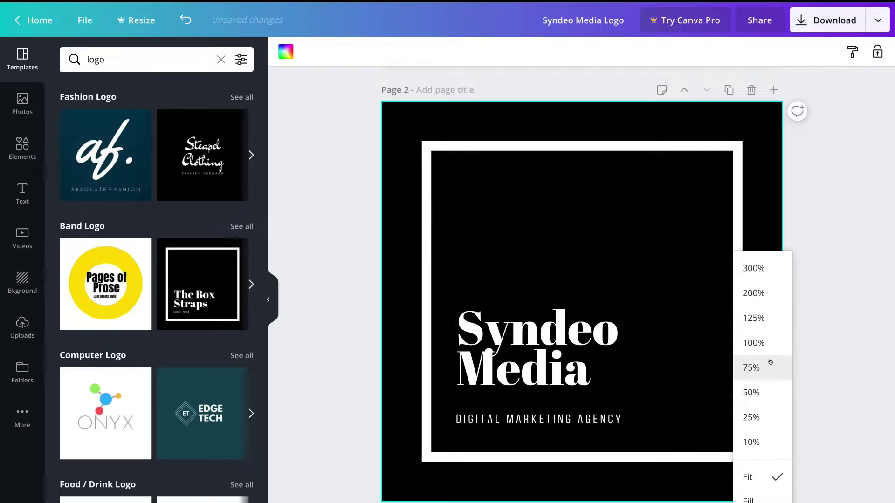
left_click(770, 362)
scroll(744, 415, "up", 1)
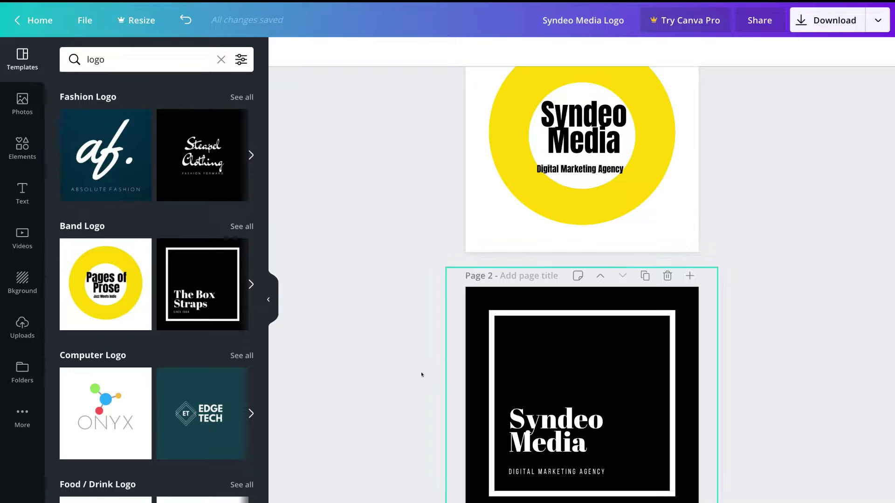
scroll(168, 383, "down", 2)
scroll(168, 383, "up", 4)
scroll(168, 383, "down", 5)
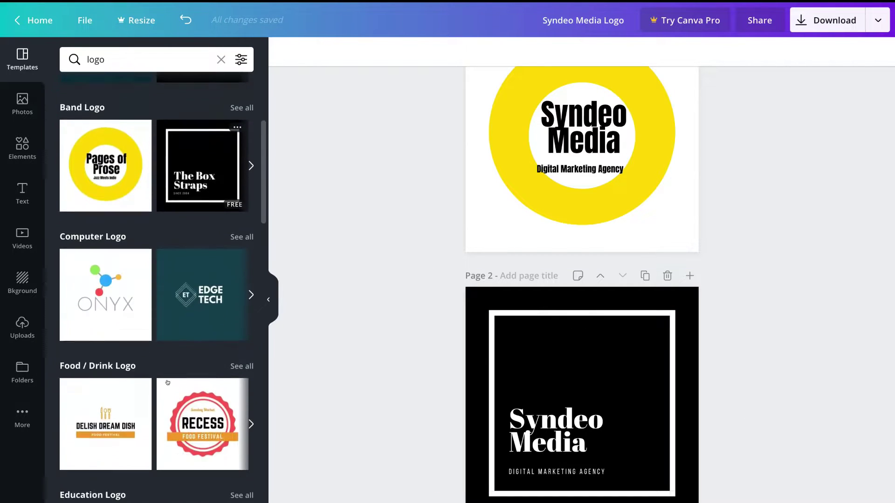
scroll(168, 382, "down", 4)
scroll(169, 383, "up", 5)
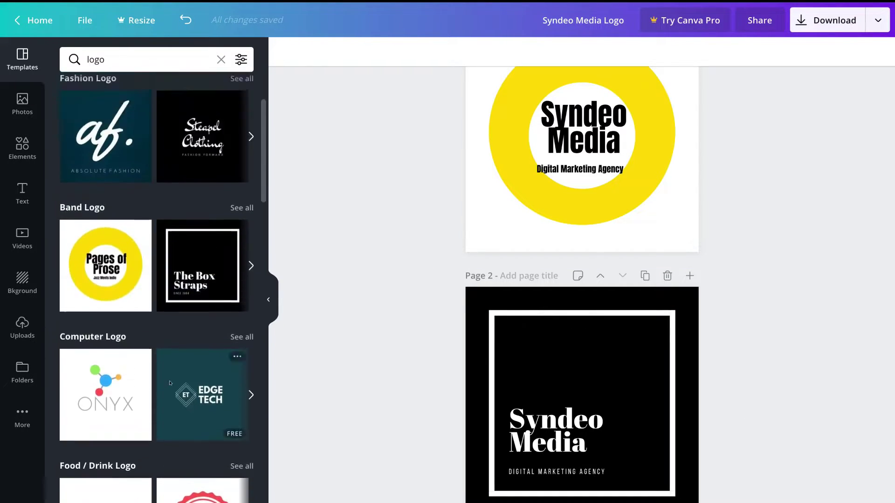
scroll(170, 383, "up", 3)
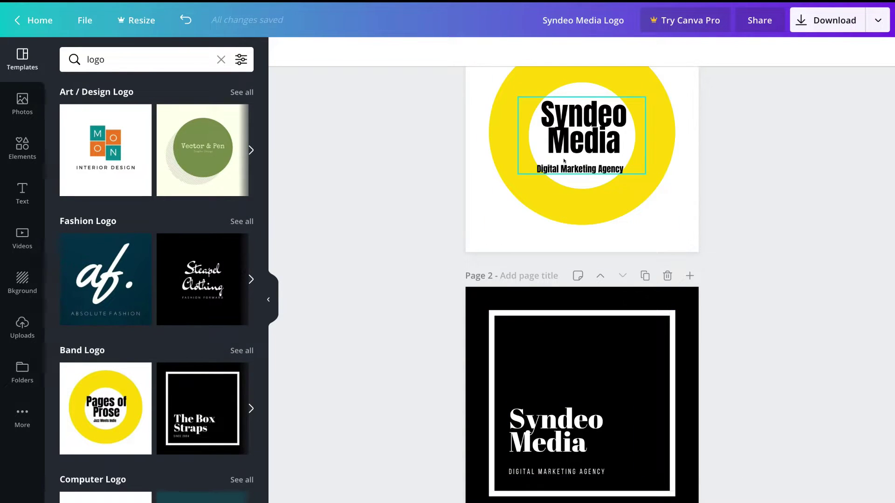
left_click(21, 110)
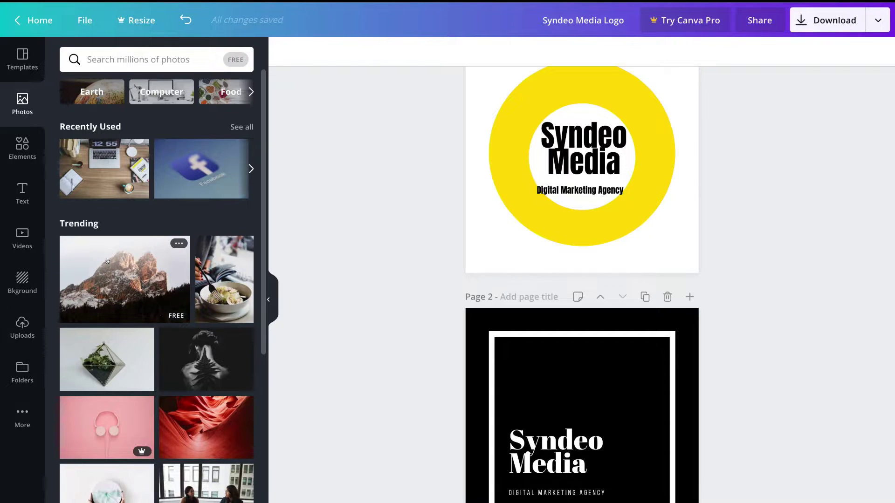
Step: Add the sketched donut graphic from Elements to page 1
left_click(22, 146)
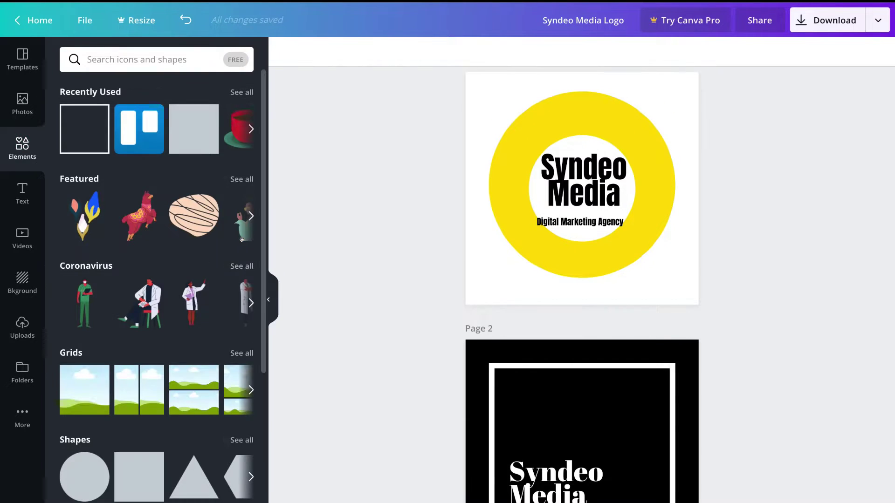
scroll(126, 299, "down", 3)
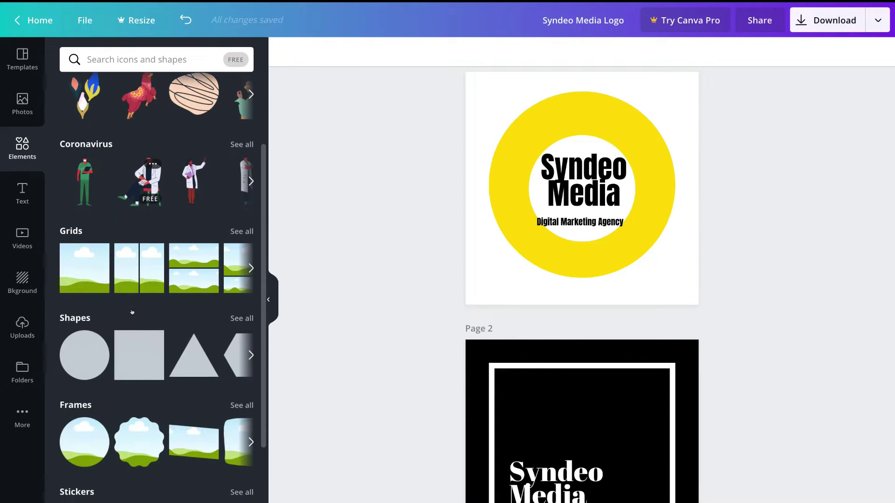
scroll(85, 338, "down", 2)
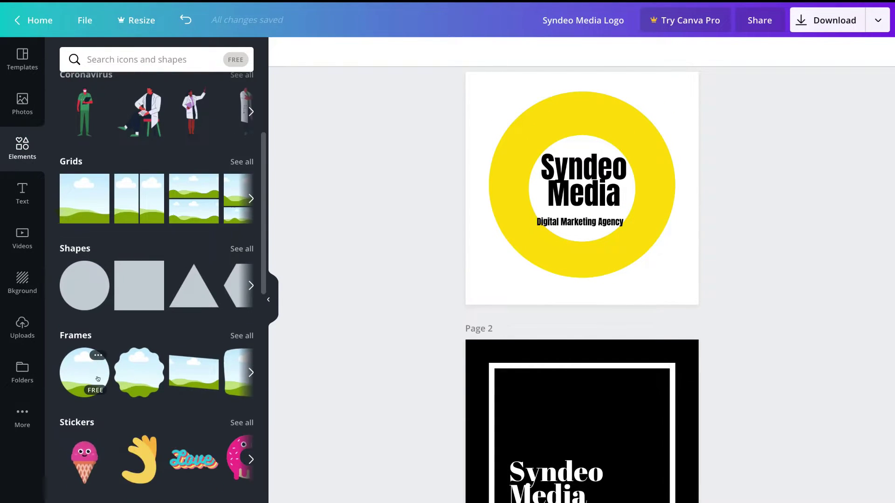
scroll(98, 373, "down", 6)
scroll(105, 398, "up", 10)
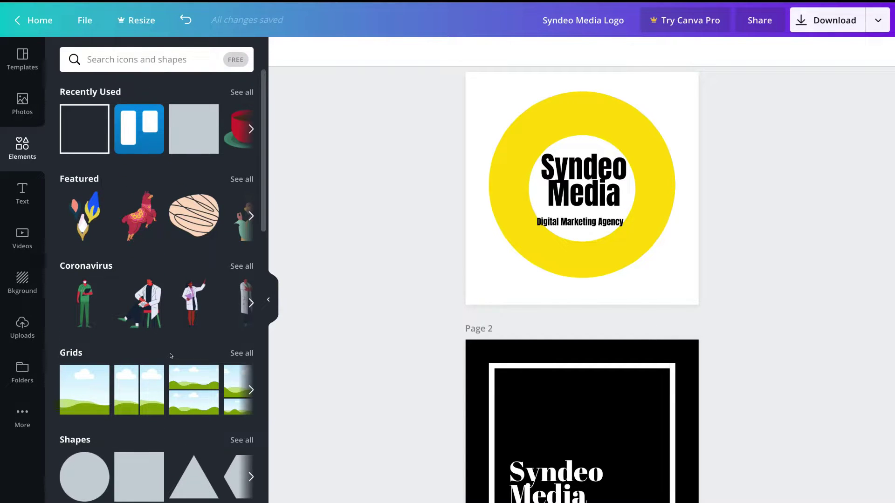
left_click(148, 62)
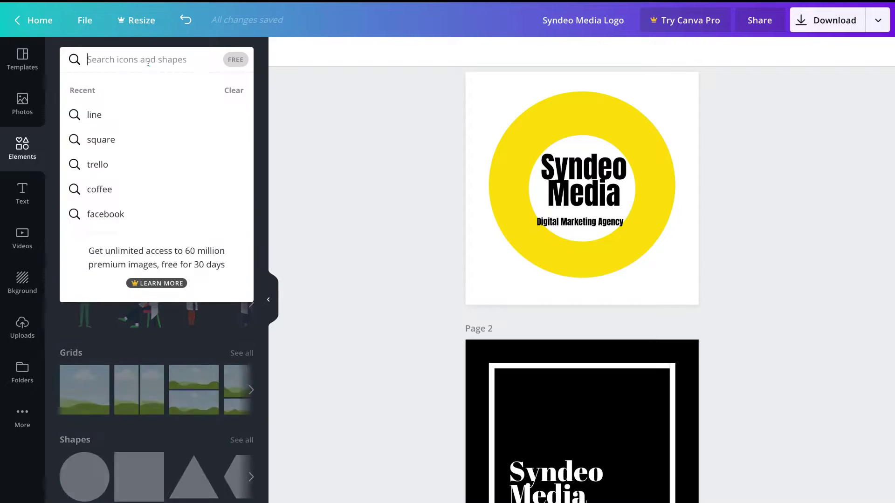
left_click(314, 142)
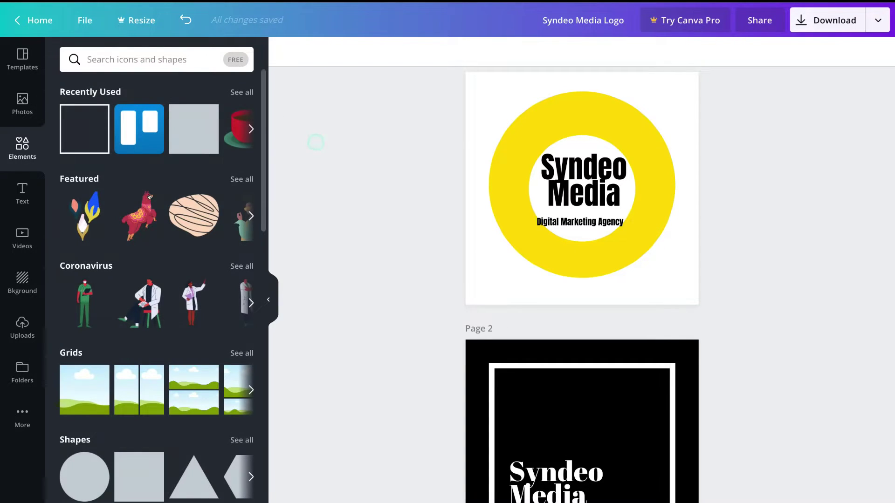
left_click(186, 215)
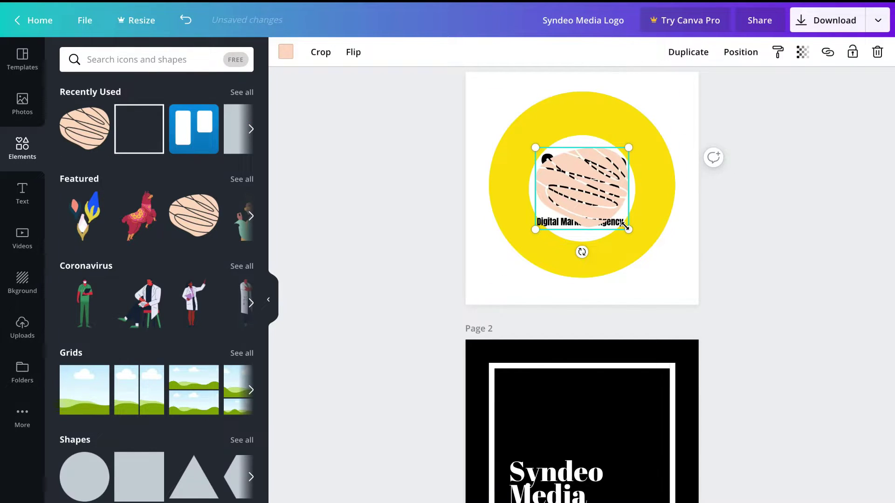
Step: Shrink the donut into a small top-left corner accent and recolour it yellow
left_click_drag(630, 230, 502, 110)
left_click(286, 52)
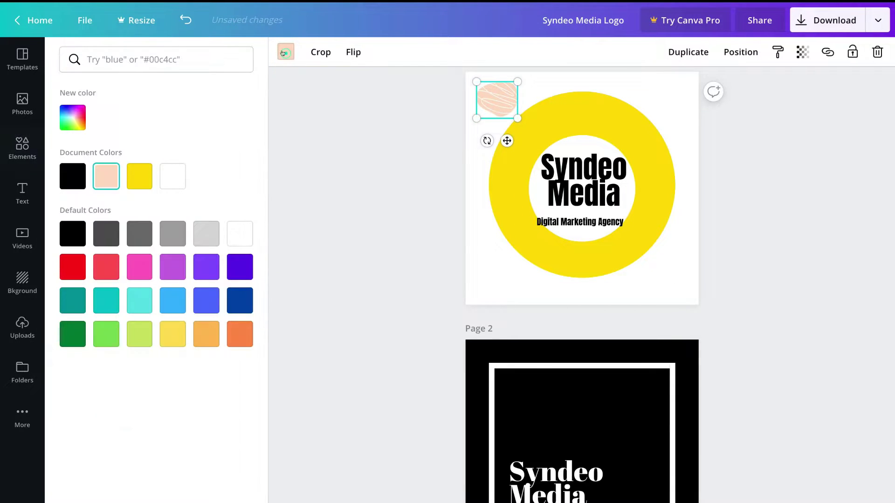
left_click(139, 177)
left_click(558, 294)
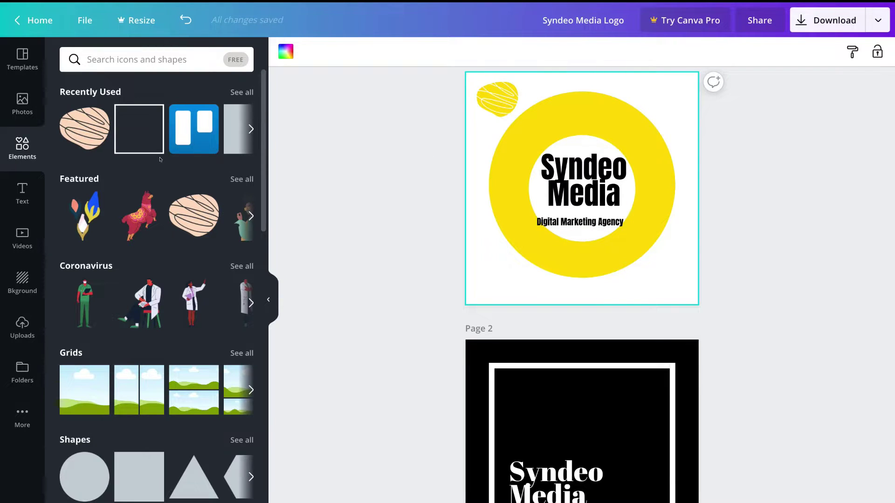
Step: Add the Cheers font combination, delete its subtitle, and place it resized below the ring
left_click(15, 187)
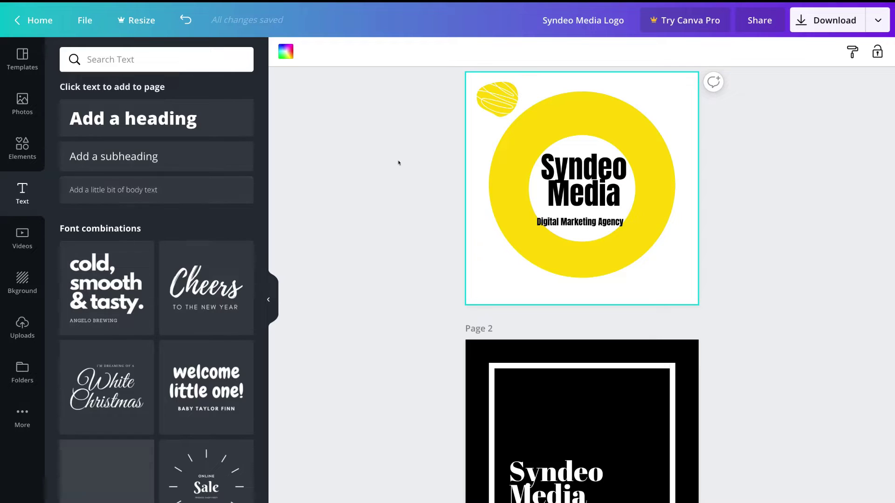
left_click(194, 301)
left_click_drag(581, 244, 608, 278)
double_click(602, 290)
key("BackSpace")
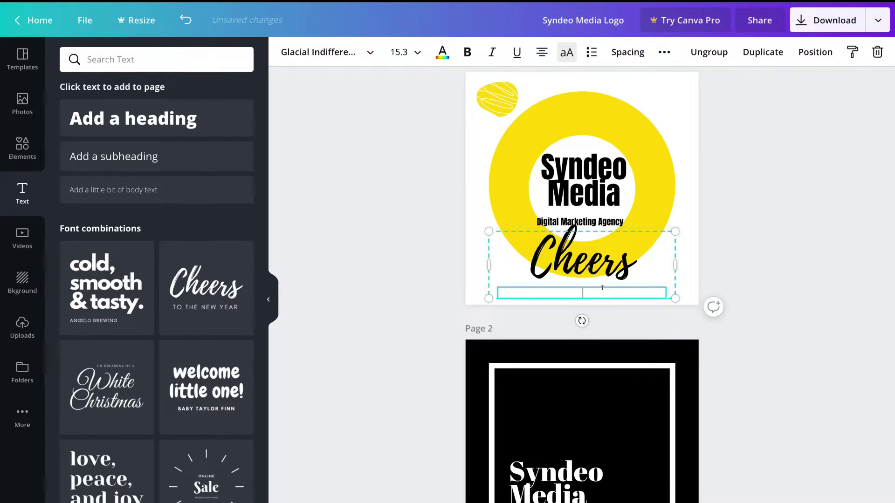
left_click(595, 256)
left_click_drag(595, 255, 596, 272)
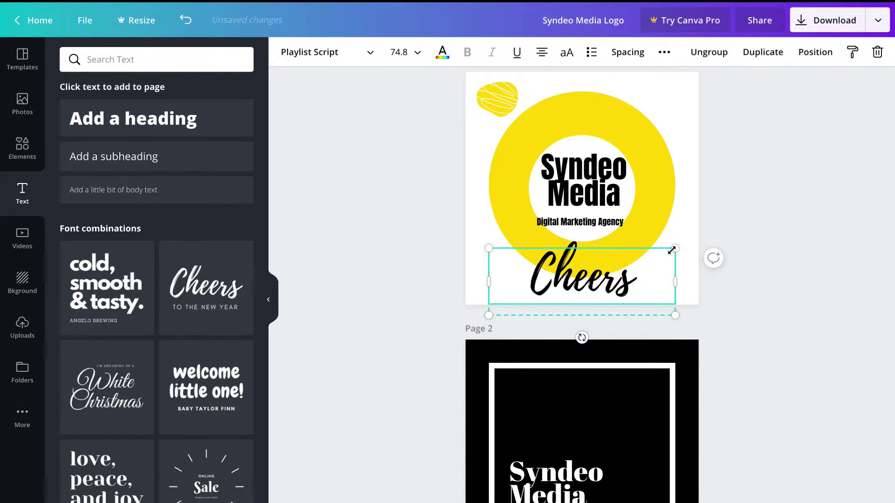
left_click_drag(675, 248, 664, 261)
Step: Replace the Cheers text with the tagline 'Helping you business grow', keeping a slightly larger size than 16
double_click(587, 278)
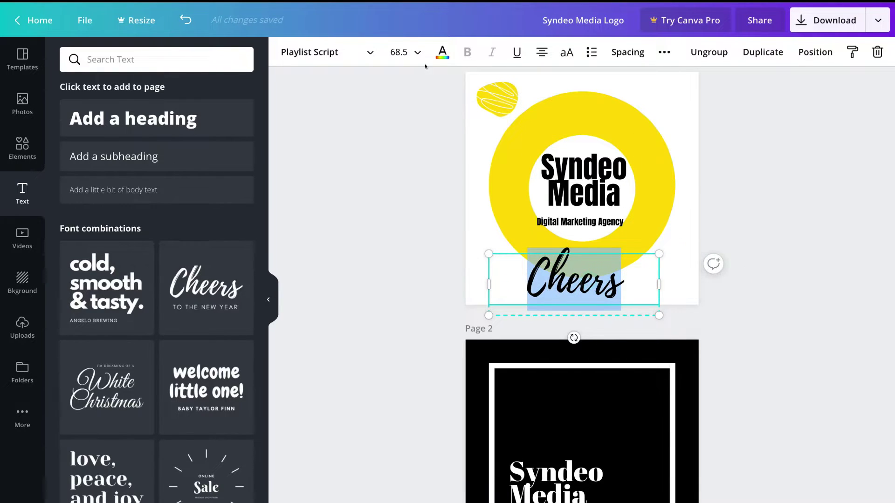
left_click(406, 52)
left_click(427, 209)
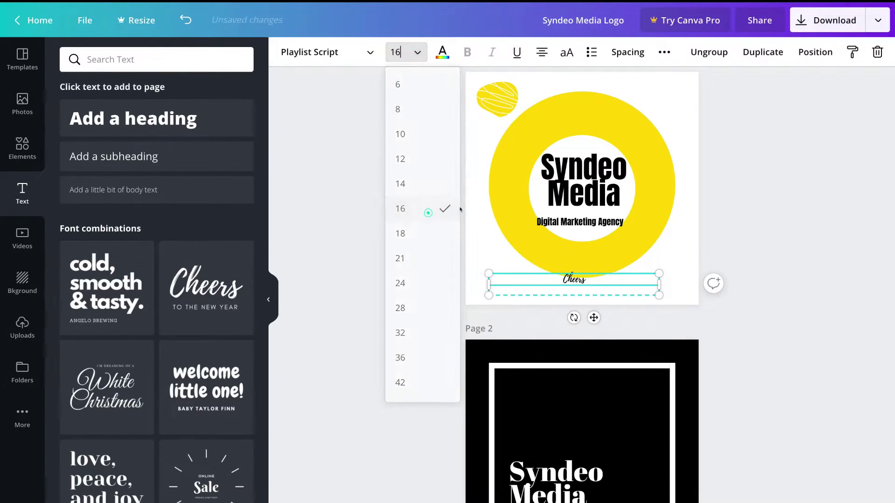
key("ctrl+z")
key("ctrl+a")
type("Helping you business grow")
left_click(736, 246)
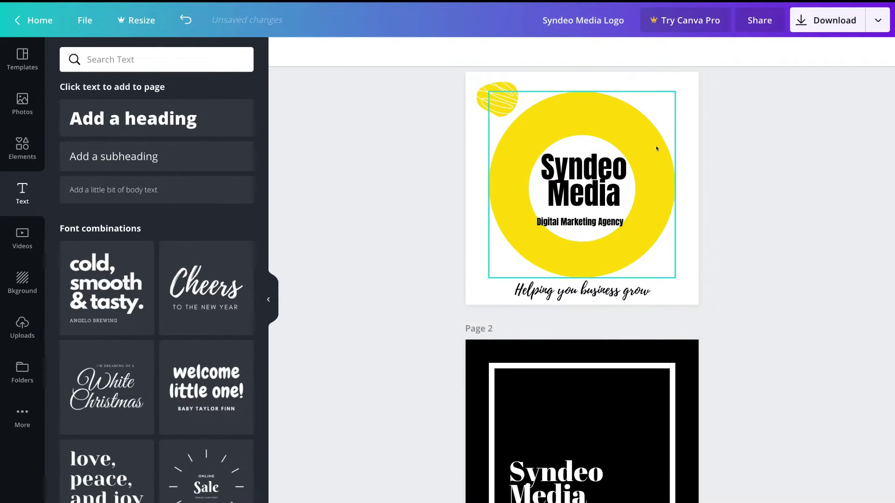
Step: Try the Wooden Panels and black brush-stroke textures as page 1's background
scroll(690, 289, "down", 1)
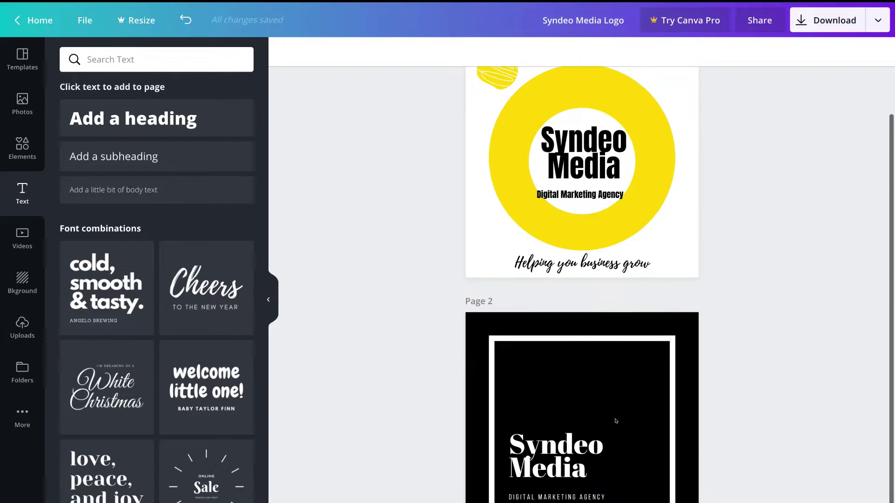
scroll(776, 358, "up", 2)
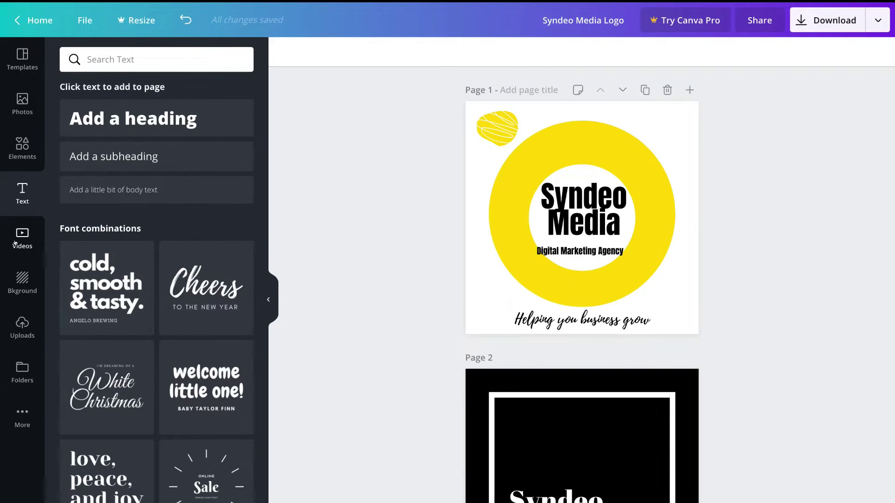
left_click(22, 279)
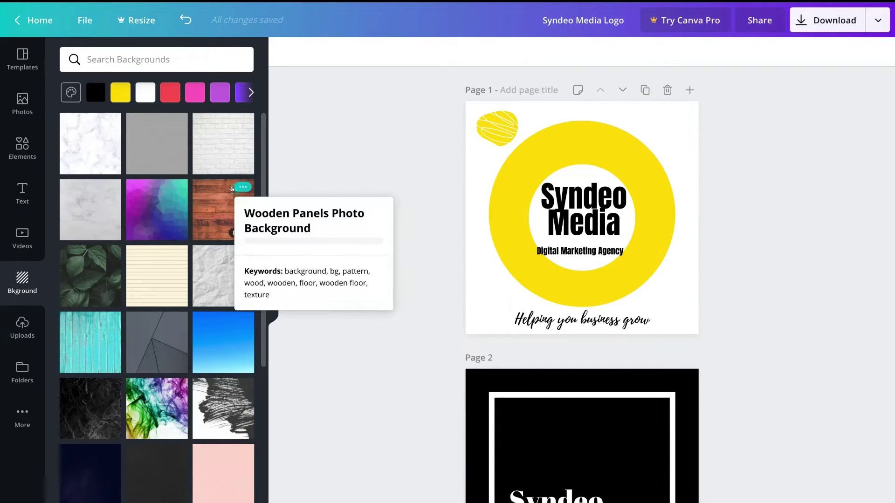
left_click(226, 212)
scroll(230, 301, "down", 2)
left_click(231, 301)
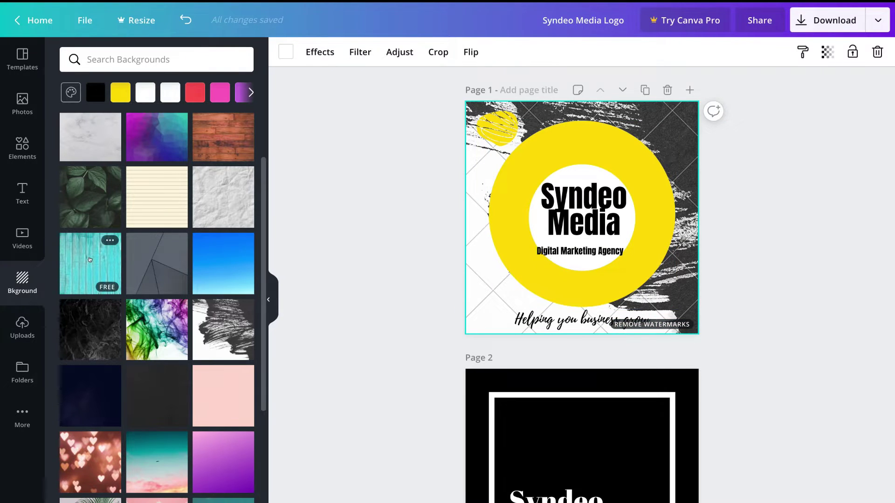
Step: Delete the brush-stroke background to restore the plain white page, then show uploads
left_click(496, 292)
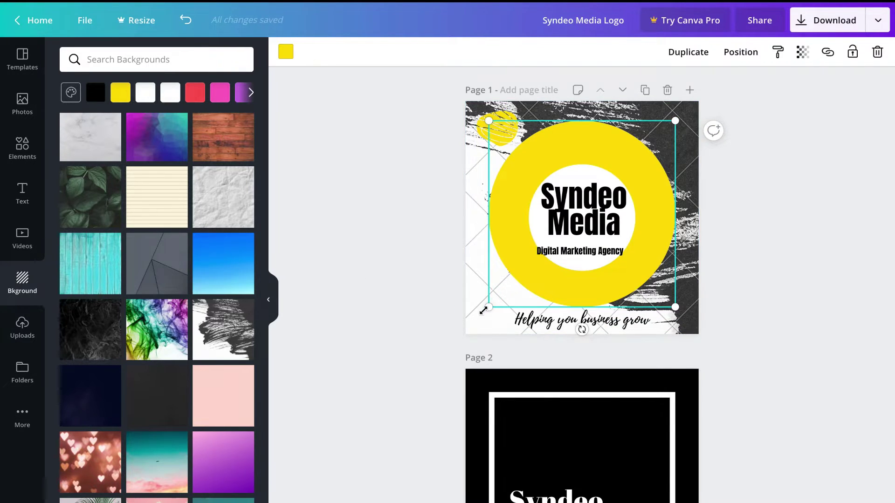
left_click(478, 324)
left_click(476, 295)
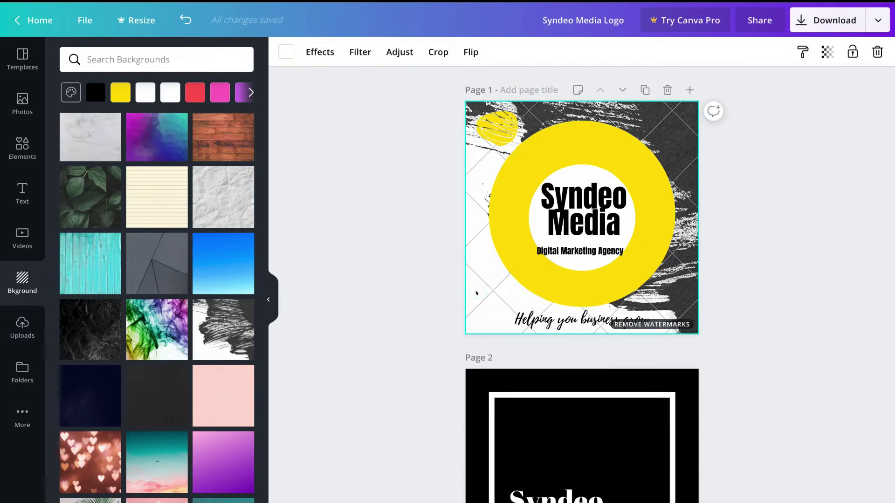
key("Delete")
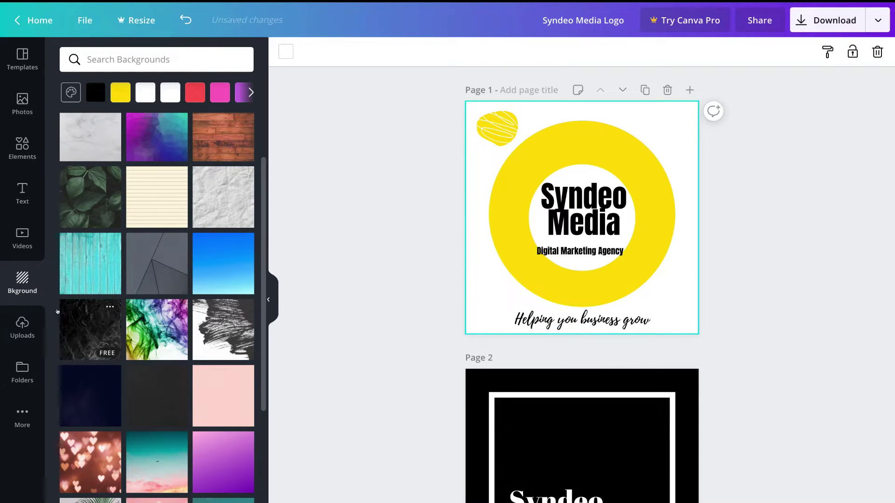
left_click(23, 326)
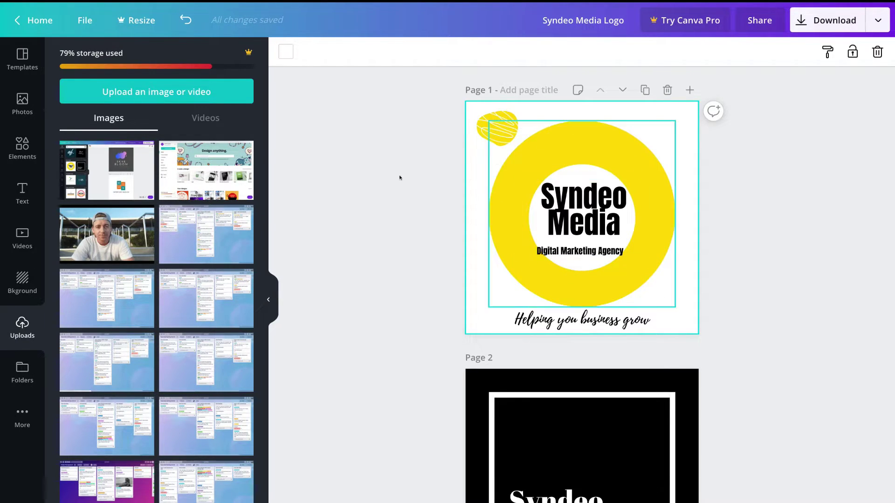
Step: Show the saved folders and logo templates, then open and close the File menu
left_click(22, 373)
left_click(22, 58)
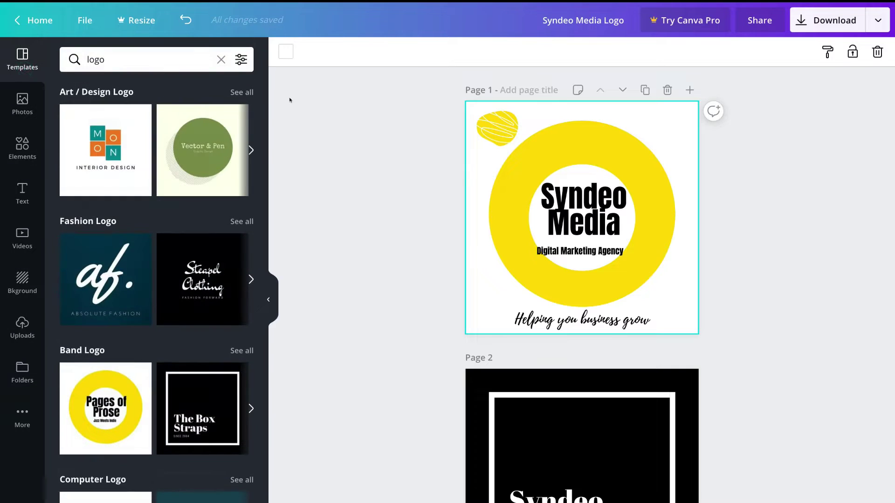
left_click(80, 21)
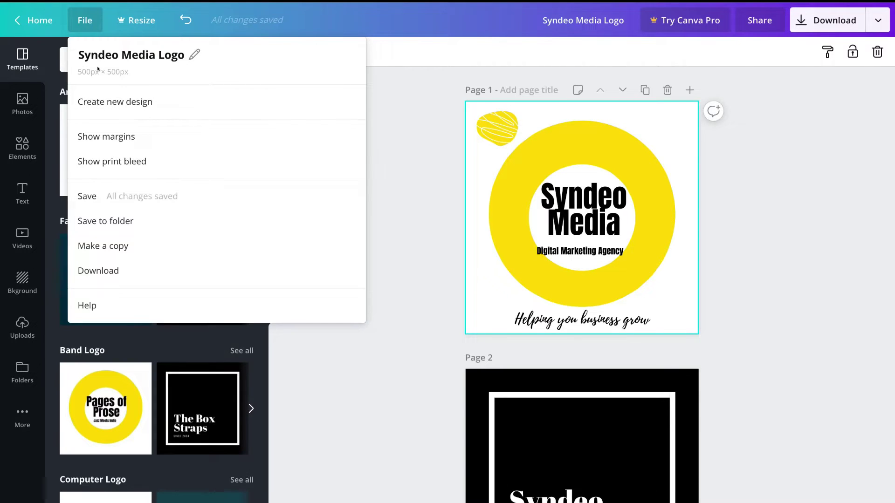
left_click(384, 108)
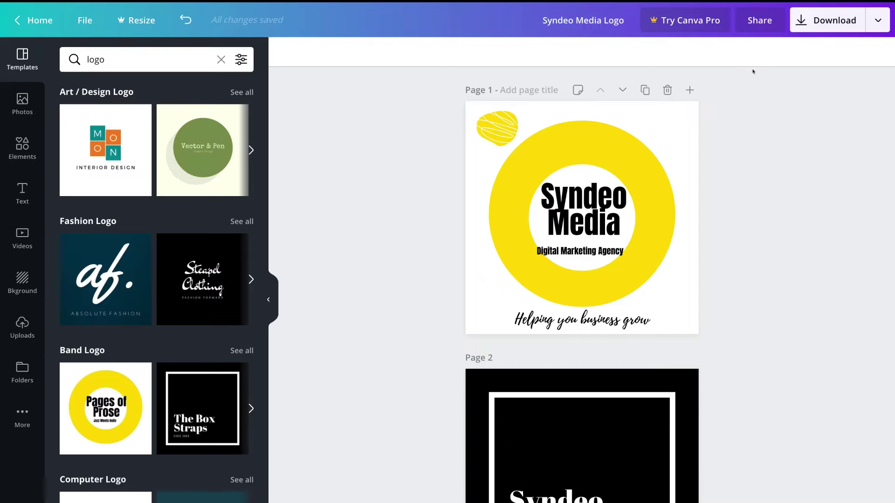
Step: Check the yellow ring's colour choices without changing them, then browse Elements, Photos and Text
left_click(664, 164)
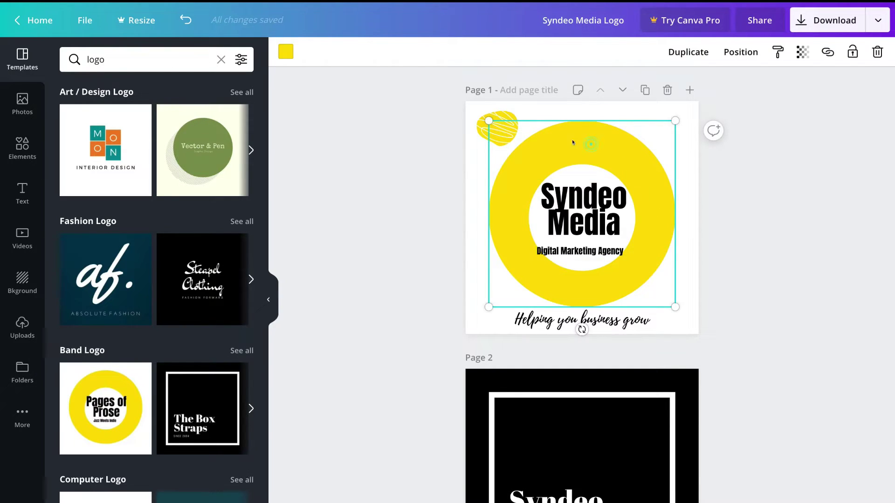
left_click(285, 55)
key("Escape")
left_click(22, 149)
left_click(21, 102)
left_click(34, 204)
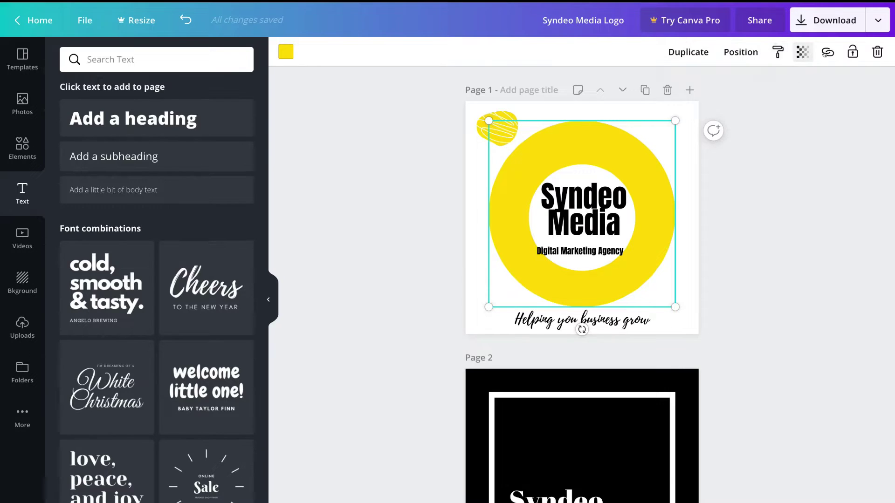
Step: Download only page 1 of the Syndeo Media Logo as a PNG image
left_click(839, 19)
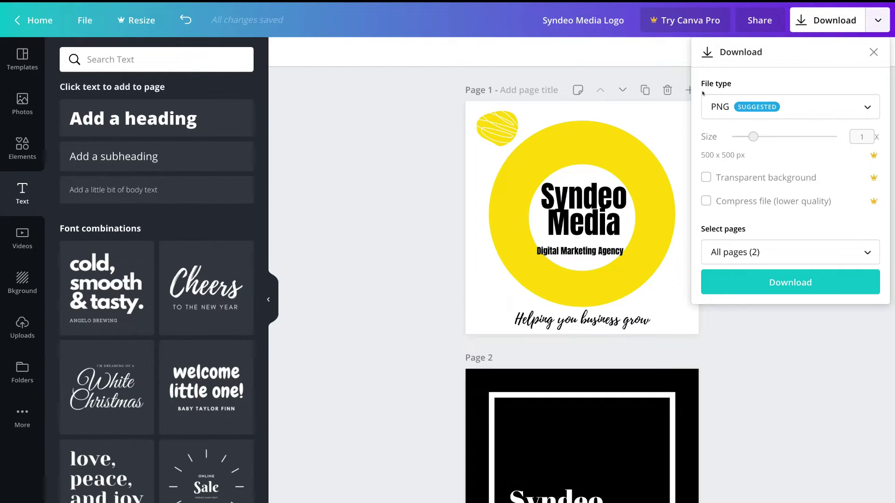
left_click(853, 103)
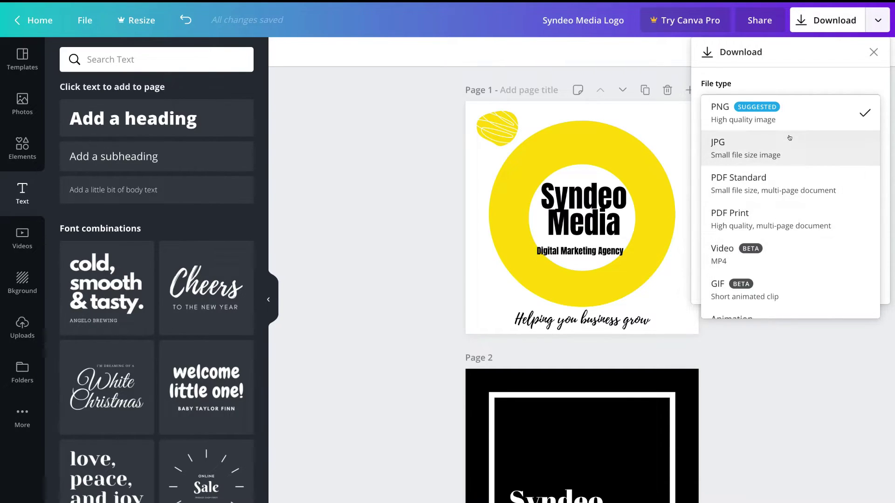
left_click(829, 111)
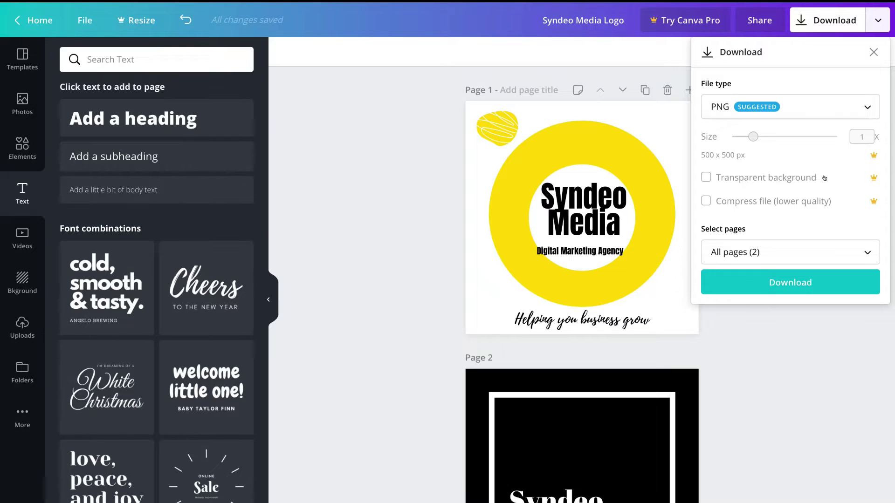
left_click(830, 251)
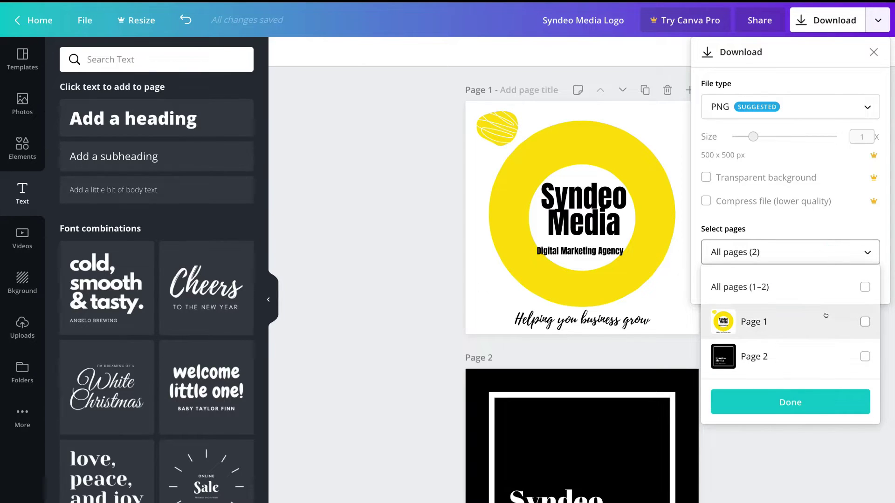
left_click(791, 321)
left_click(805, 400)
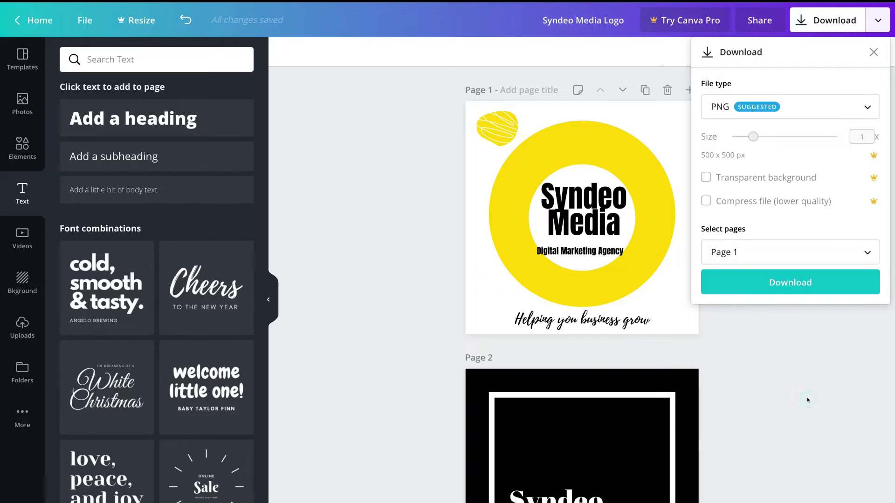
left_click(792, 279)
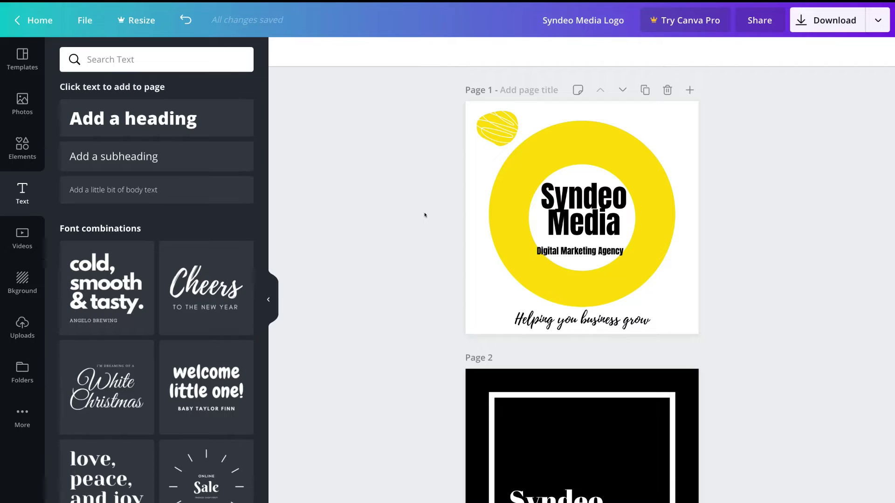
Step: Browse the logo templates and photo library, returning to the logo template results
left_click(22, 58)
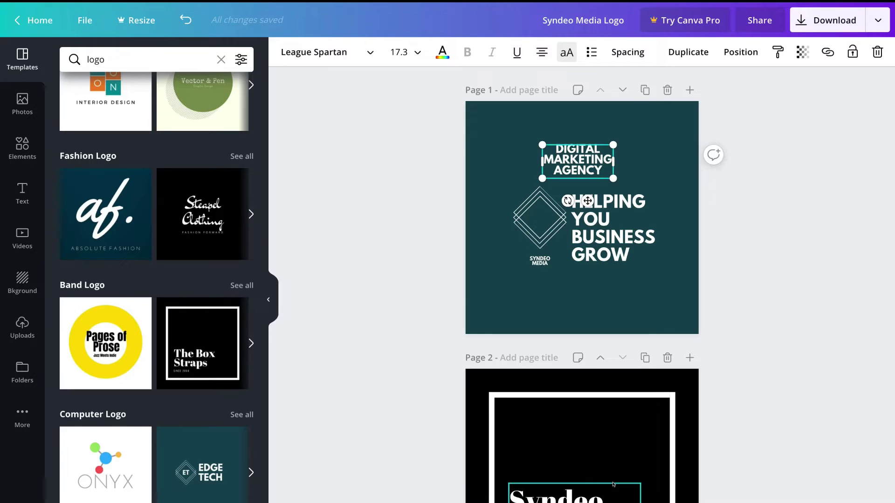
left_click(14, 98)
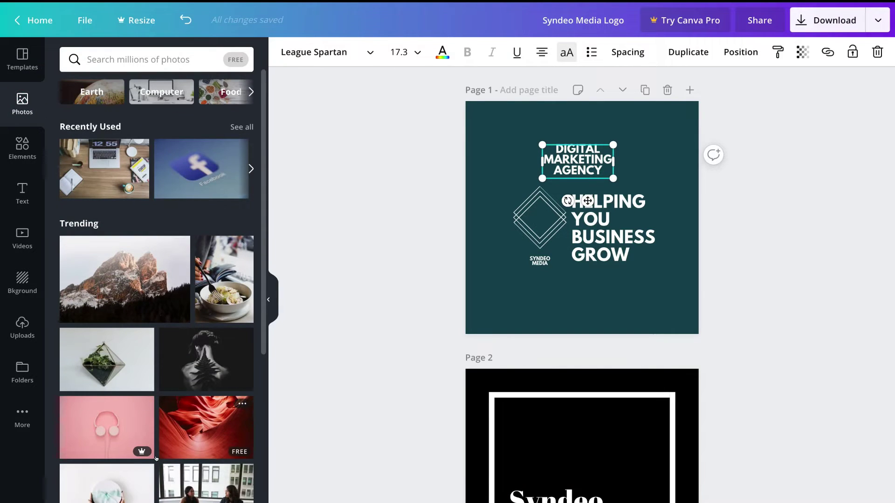
left_click(21, 59)
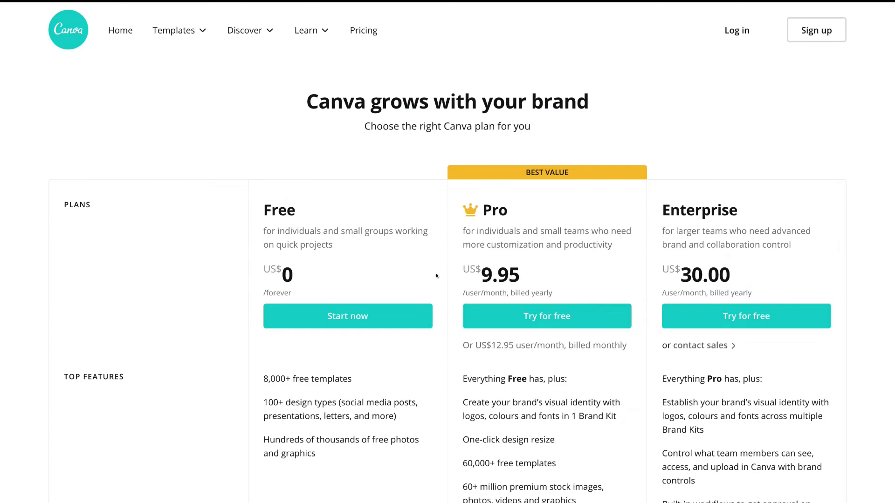
Step: Scroll through the pricing page comparing the Free, Pro and Enterprise plans
scroll(436, 276, "down", 1)
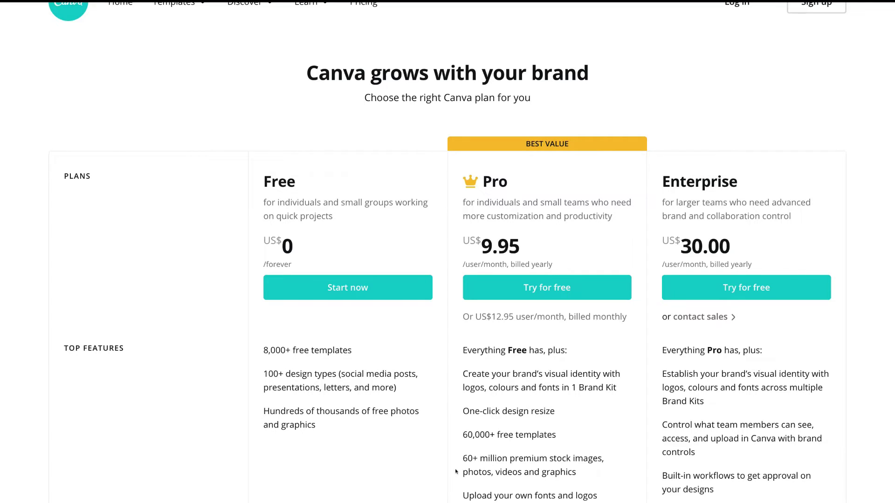
scroll(453, 277, "up", 1)
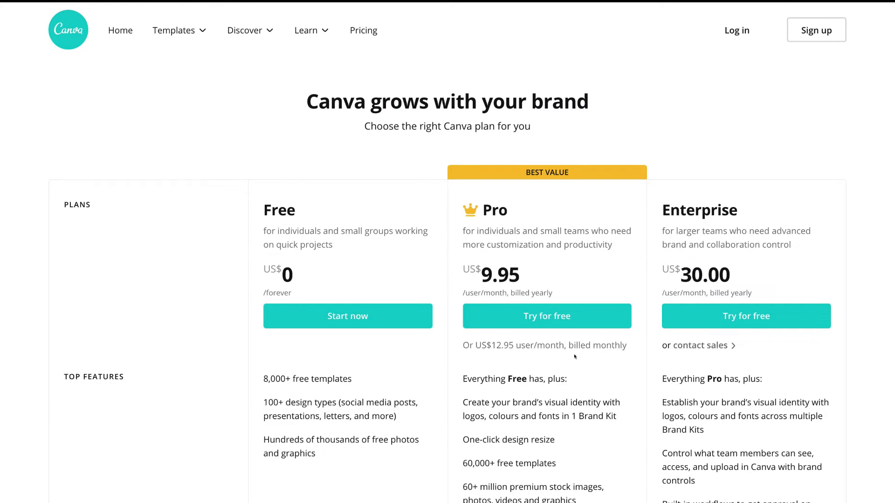
scroll(482, 262, "down", 2)
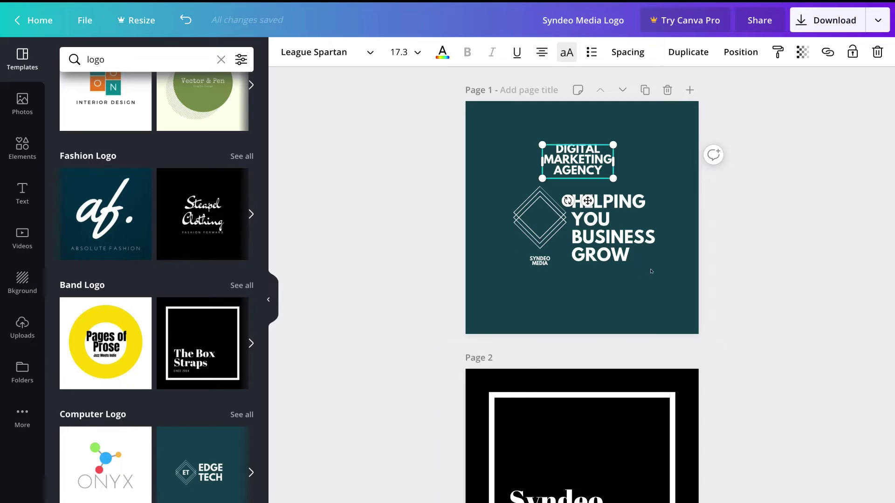
Step: Leave the editor for the Canva home page with its Create a design options
scroll(773, 291, "down", 2)
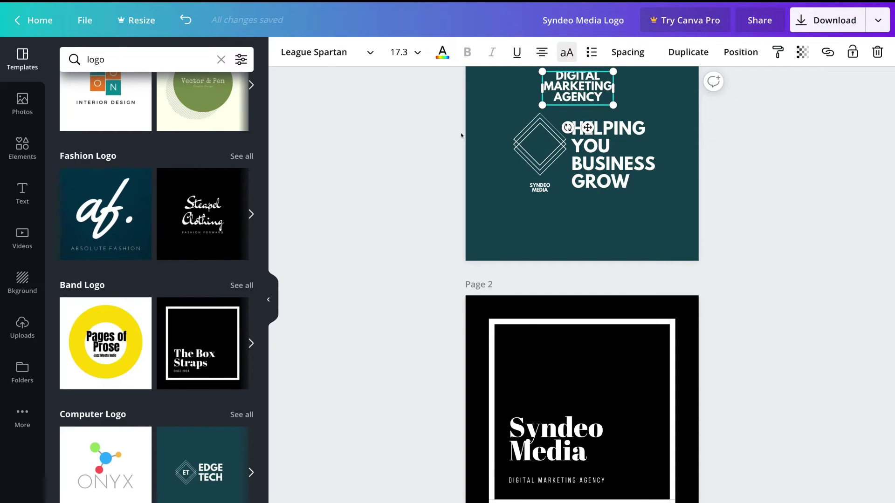
left_click(29, 22)
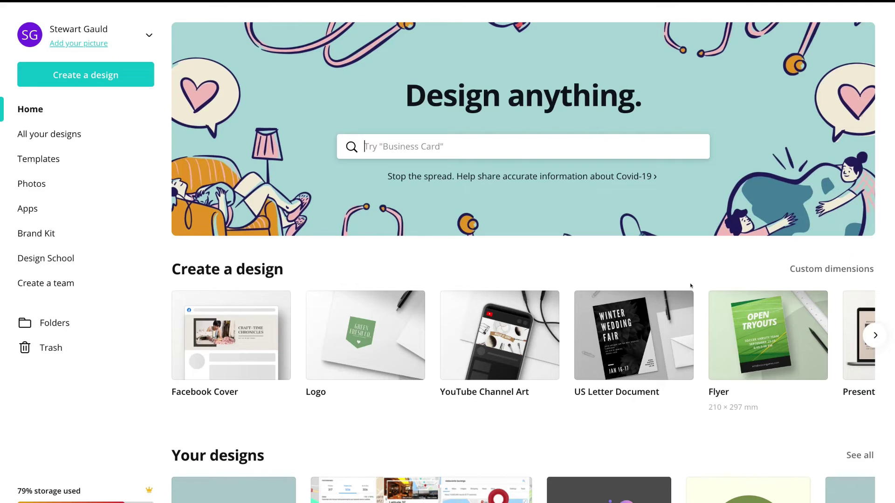
Step: Advance the Create a design carousel three times to reveal Brochure, Invitation and Certificate
left_click(874, 335)
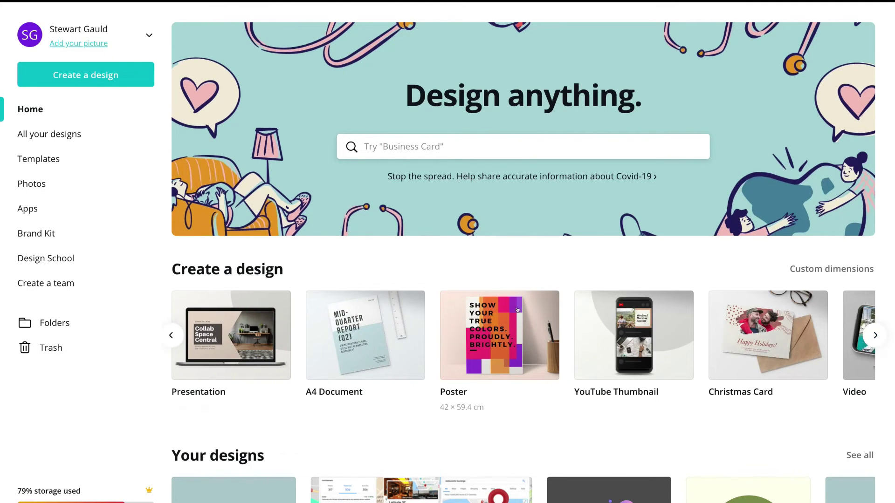
left_click(874, 335)
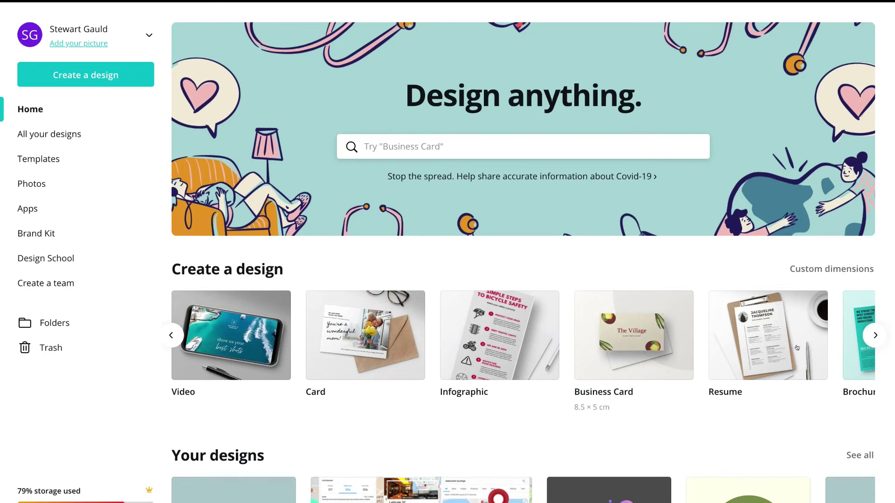
left_click(875, 335)
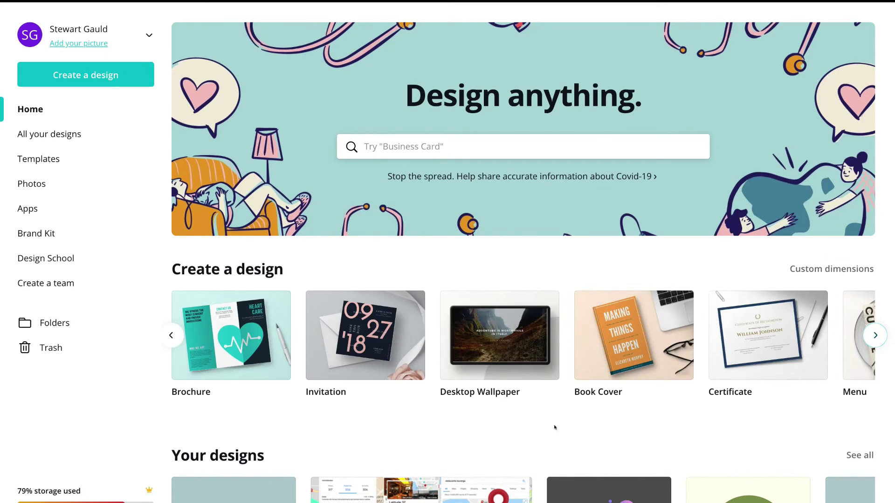